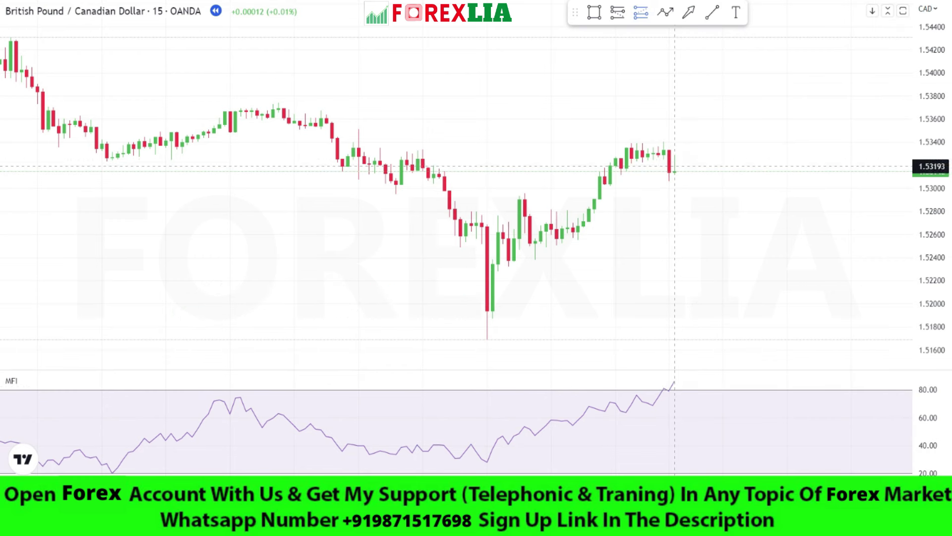
Place a long position at 1.53159 with stop 1.51699 and target 1.54633.
{"action": "left_click", "coordinate": [675, 170]}
{"action": "left_click_drag", "start_coordinate": [675, 231], "coordinate": [683, 336]}
{"action": "left_click_drag", "start_coordinate": [925, 270], "coordinate": [924, 298]}
{"action": "left_click_drag", "start_coordinate": [675, 160], "coordinate": [674, 90]}
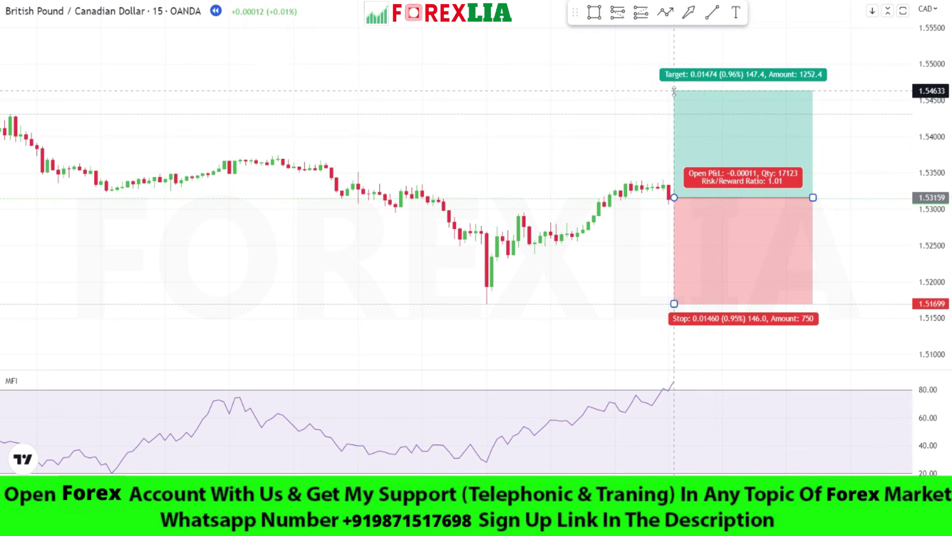
{"action": "left_click", "coordinate": [669, 192]}
{"action": "left_click", "coordinate": [636, 389]}
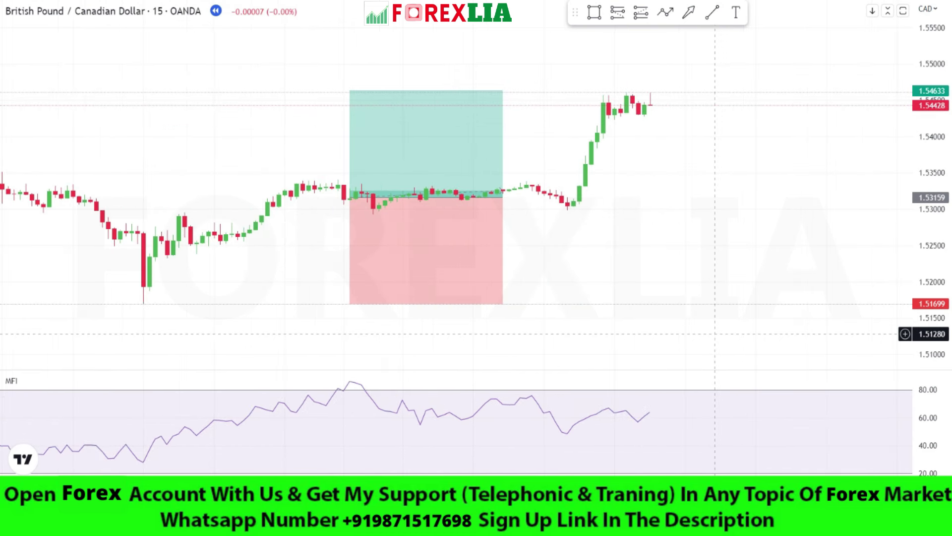
Stretch the long trade box across the rally toward its target, then delete it.
{"action": "left_click_drag", "start_coordinate": [506, 195], "coordinate": [702, 197]}
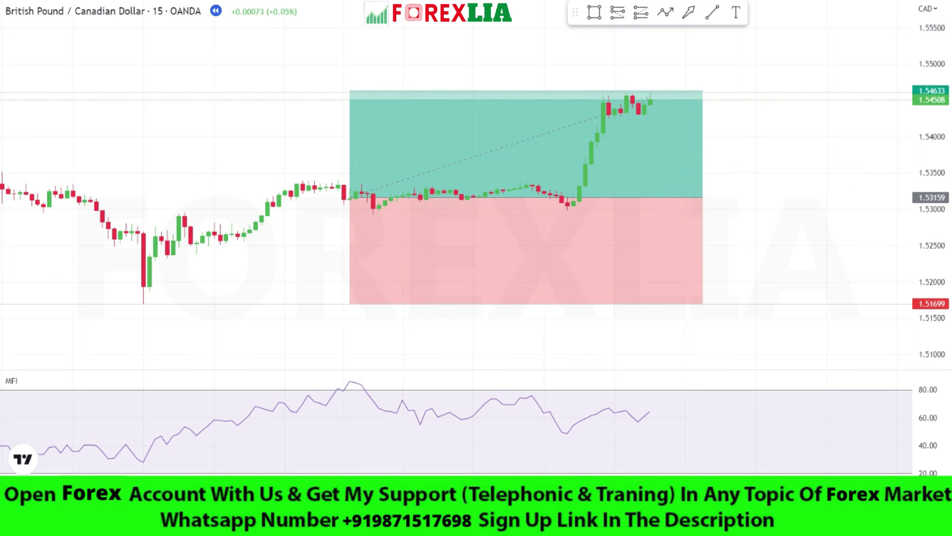
{"action": "mouse_move", "coordinate": [659, 90]}
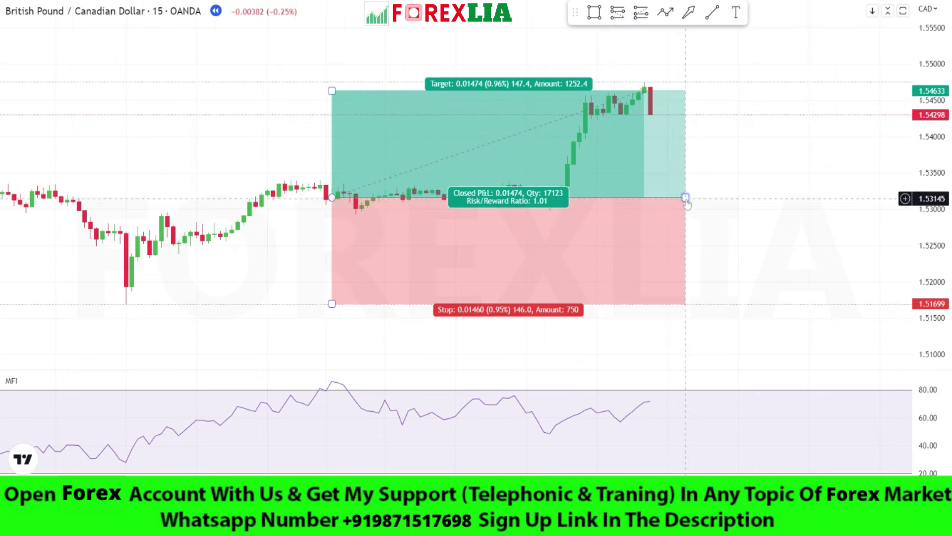
{"action": "left_click_drag", "start_coordinate": [686, 197], "coordinate": [633, 198]}
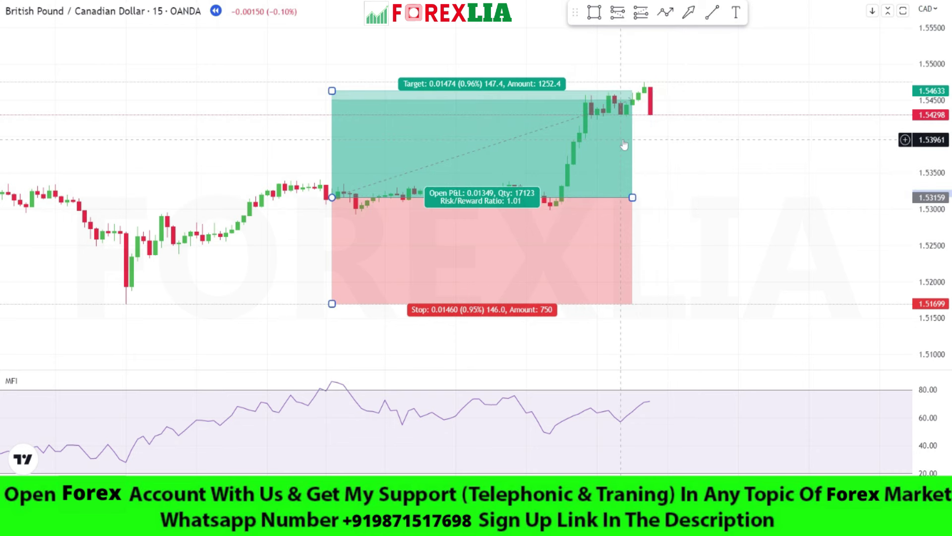
{"action": "key", "text": "Delete"}
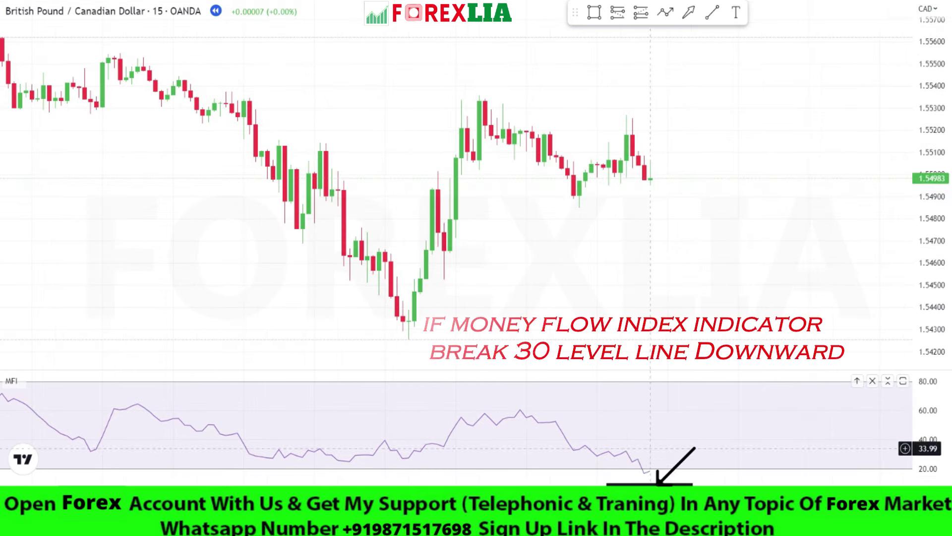
Place a short position at 1.54976 with stop 1.55547 and target 1.54405.
{"action": "scroll", "coordinate": [660, 237], "scroll_direction": "down", "scroll_amount": 1}
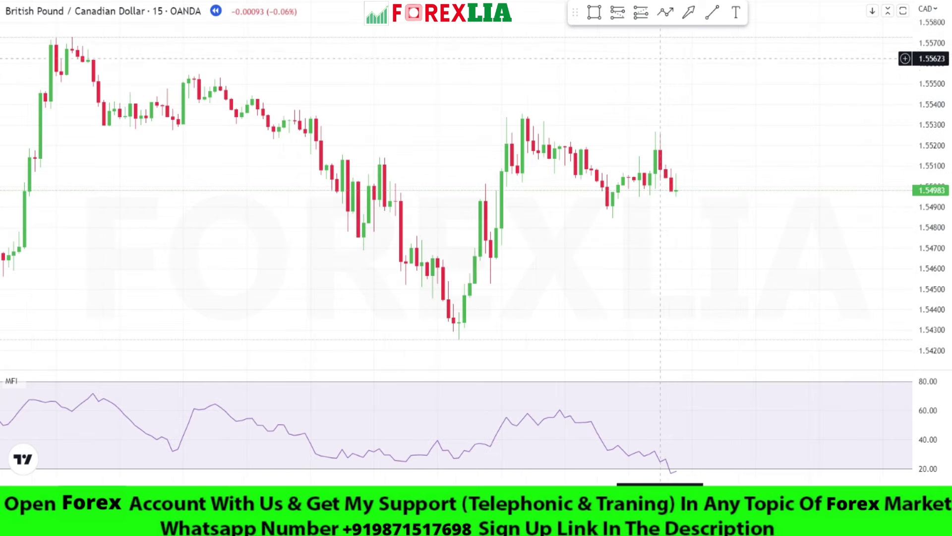
{"action": "left_click", "coordinate": [676, 191]}
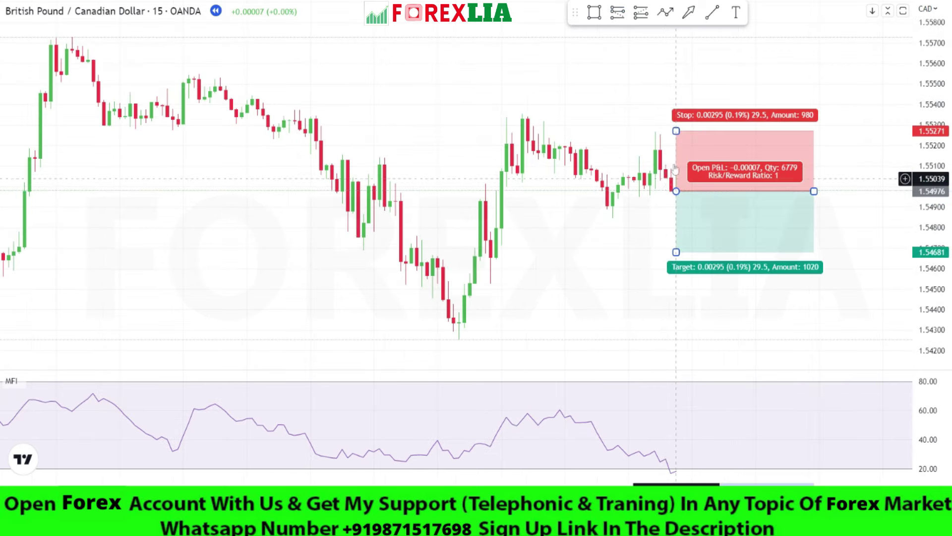
{"action": "left_click_drag", "start_coordinate": [676, 131], "coordinate": [671, 72]}
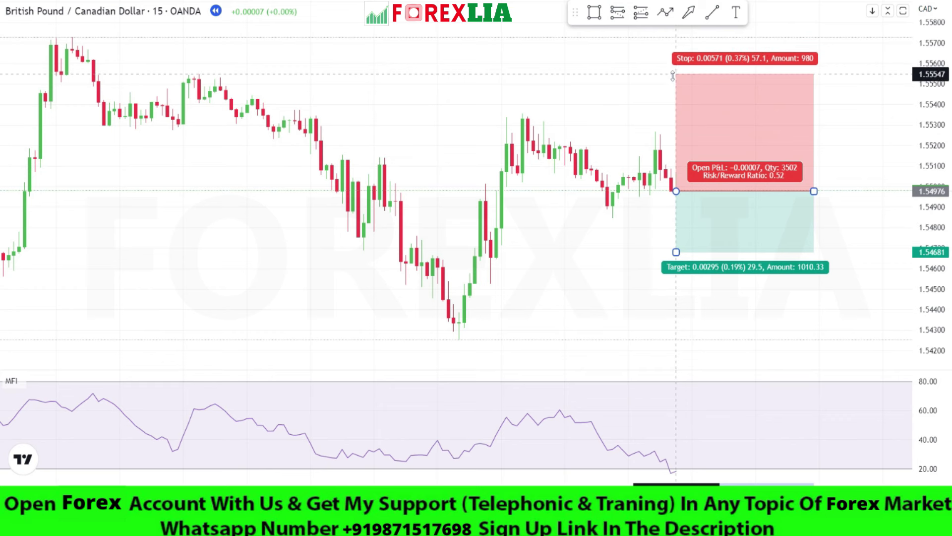
{"action": "left_click_drag", "start_coordinate": [676, 251], "coordinate": [694, 305]}
{"action": "left_click", "coordinate": [672, 294]}
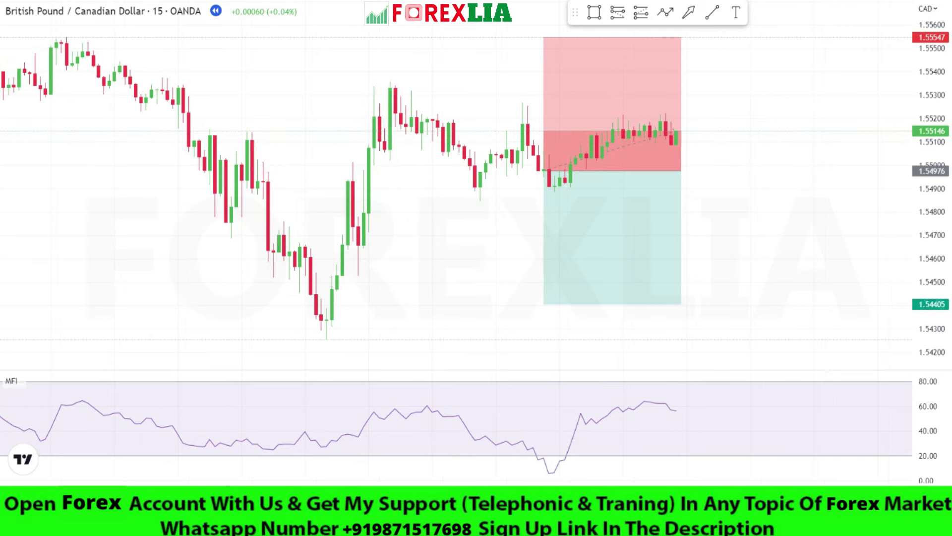
Widen the short trade box to show it hitting target, undo the widening, then delete it.
{"action": "left_click_drag", "start_coordinate": [681, 171], "coordinate": [829, 168]}
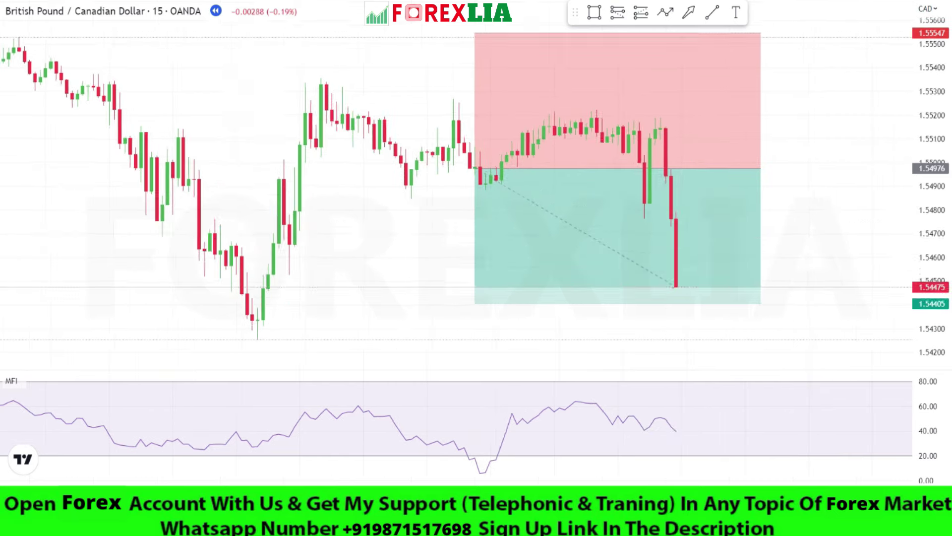
{"action": "left_click", "coordinate": [694, 240]}
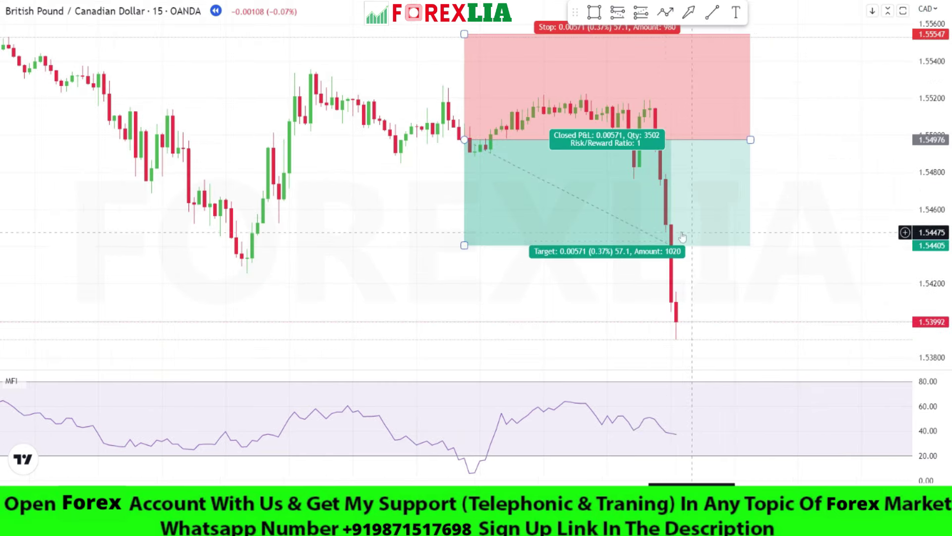
{"action": "key", "text": "ctrl+z"}
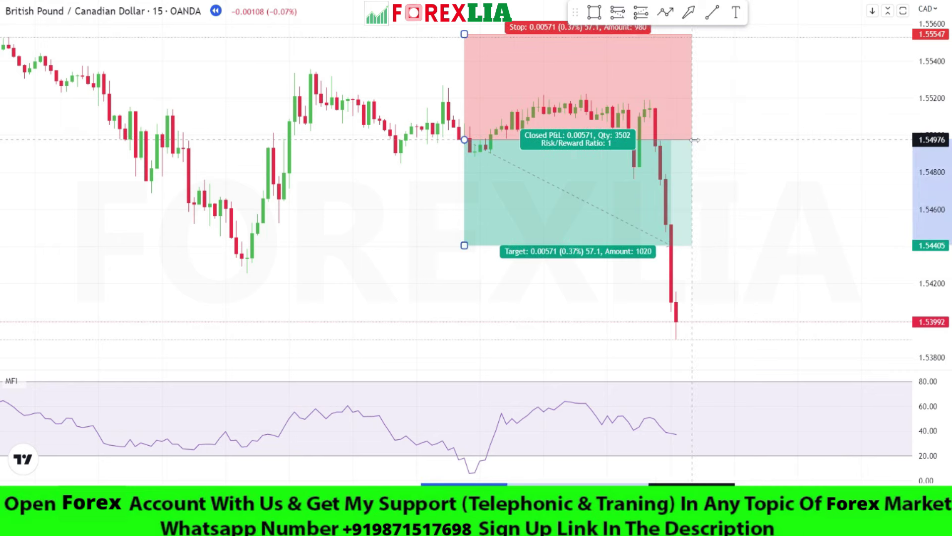
{"action": "key", "text": "Delete"}
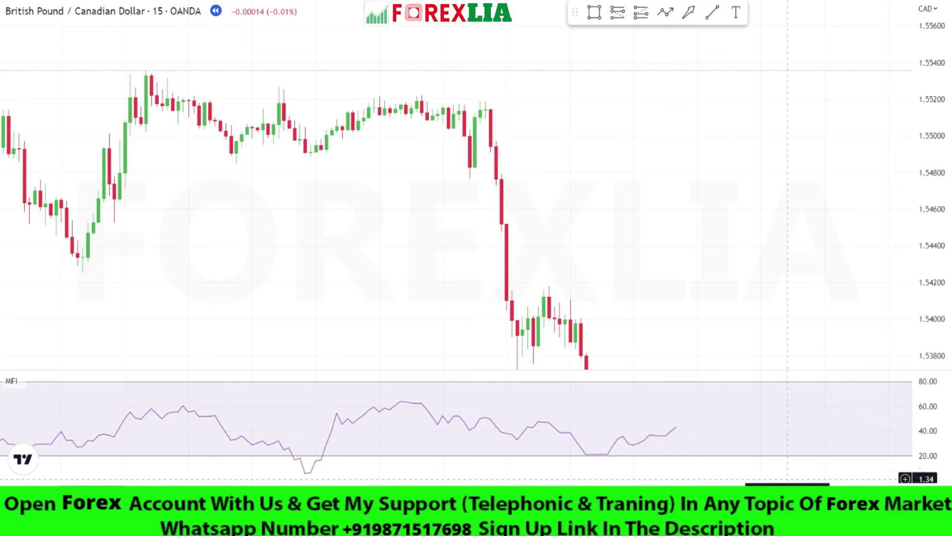
Reset the price scale and place a long position at 1.53950, stop 1.53111, target 1.54788.
{"action": "double_click", "coordinate": [930, 227]}
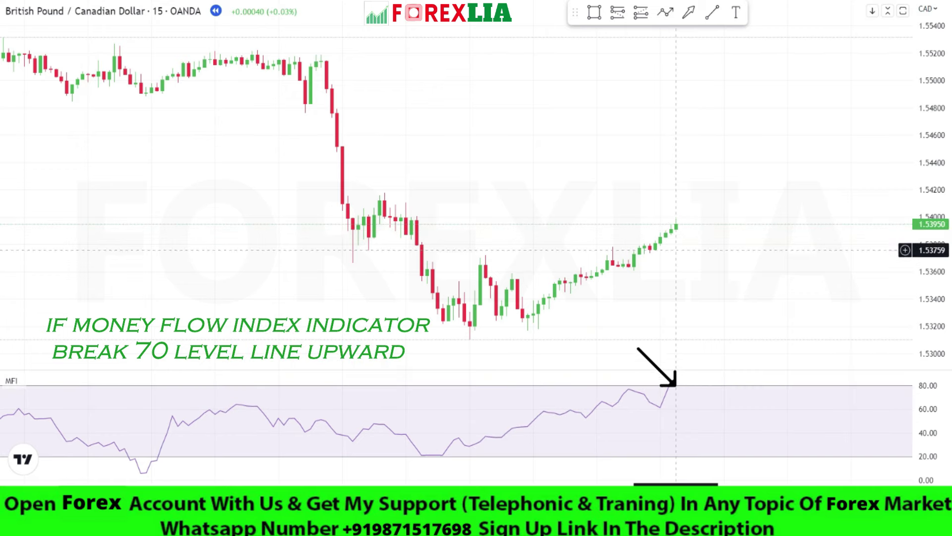
{"action": "scroll", "coordinate": [676, 263], "scroll_direction": "up", "scroll_amount": 2}
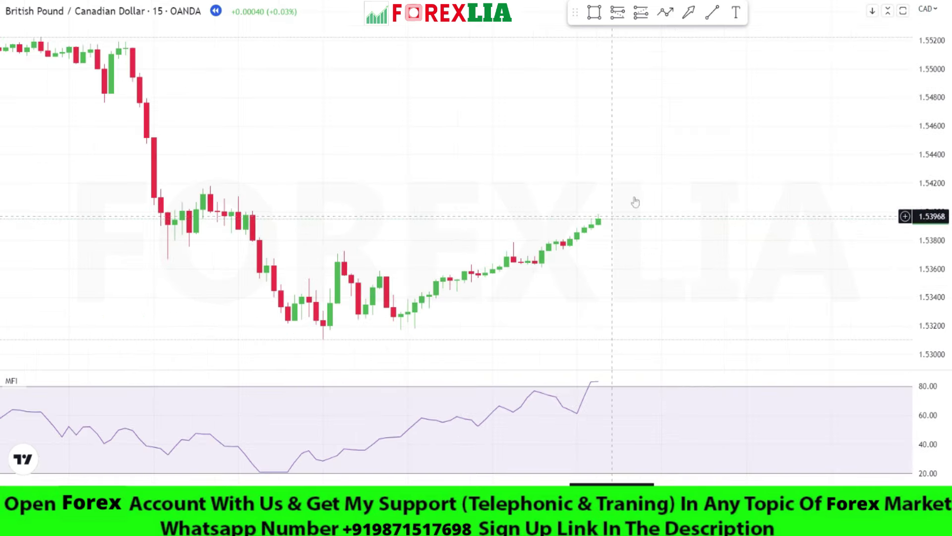
{"action": "left_click", "coordinate": [598, 219]}
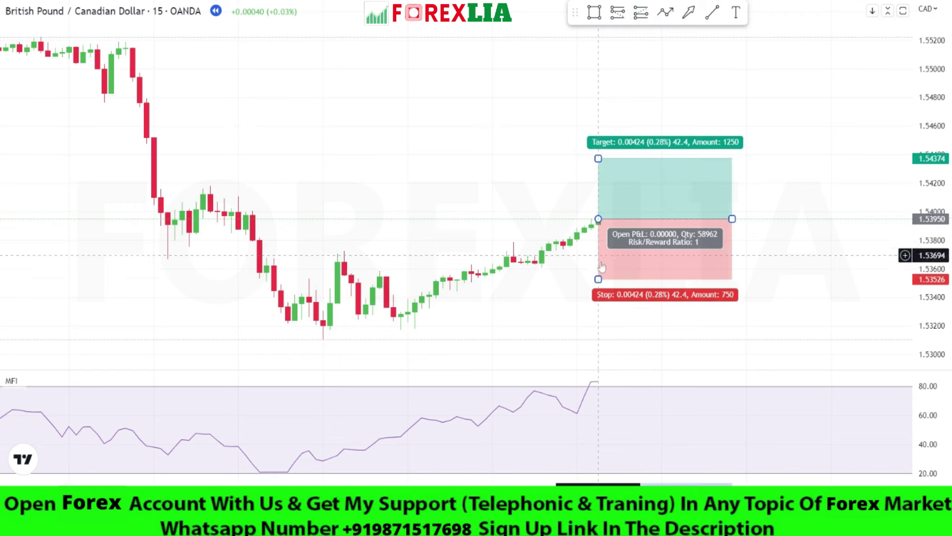
{"action": "left_click_drag", "start_coordinate": [598, 280], "coordinate": [610, 339]}
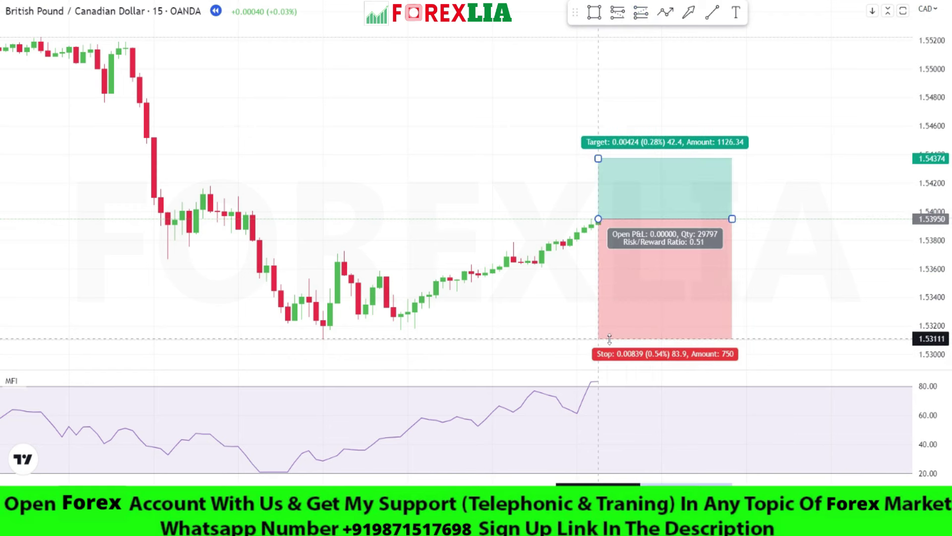
{"action": "left_click_drag", "start_coordinate": [602, 166], "coordinate": [610, 101]}
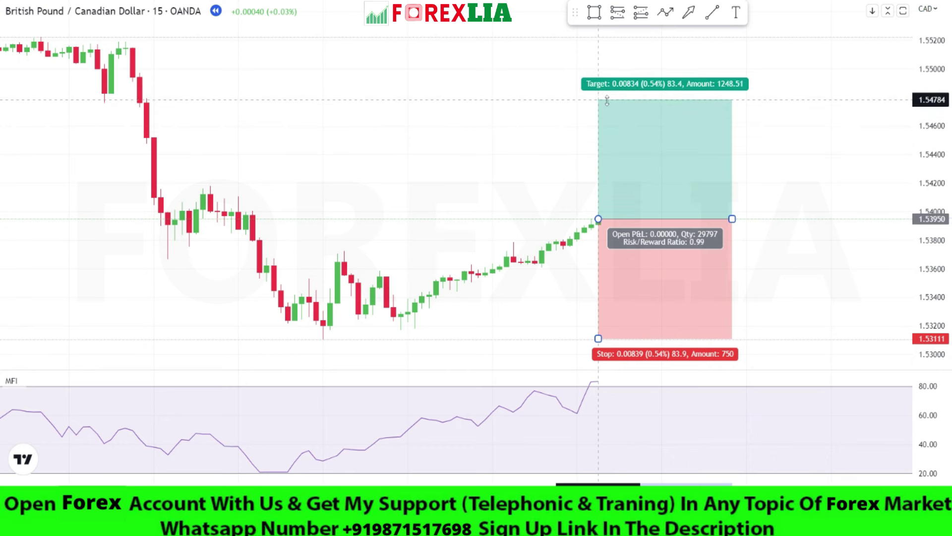
{"action": "left_click", "coordinate": [542, 131]}
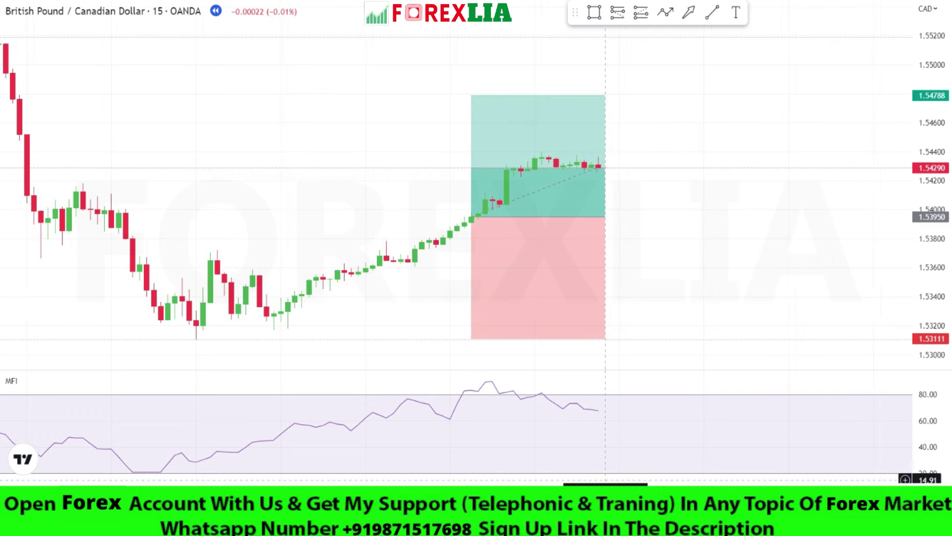
Stretch the long trade box across the new candles to show price reaching target.
{"action": "left_click", "coordinate": [605, 217]}
{"action": "left_click_drag", "start_coordinate": [605, 217], "coordinate": [810, 217]}
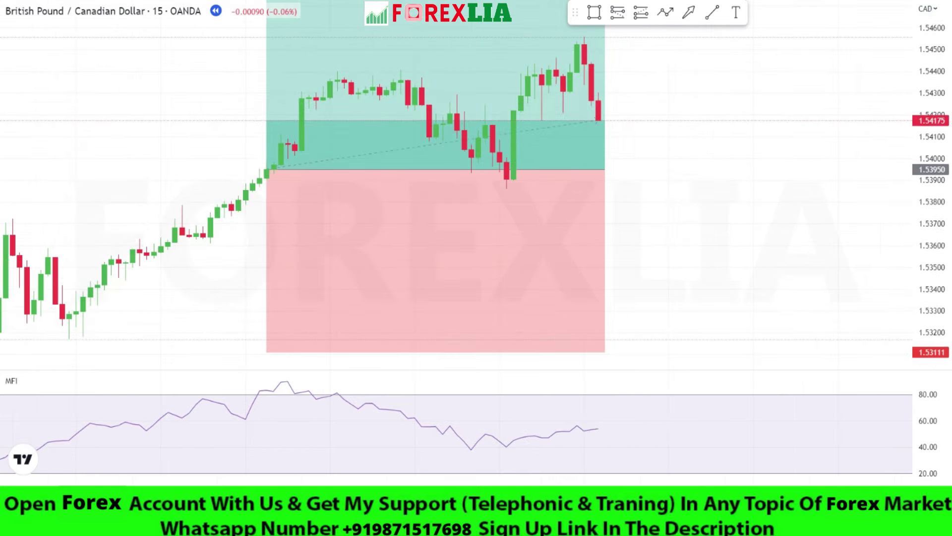
{"action": "left_click_drag", "start_coordinate": [605, 169], "coordinate": [809, 134]}
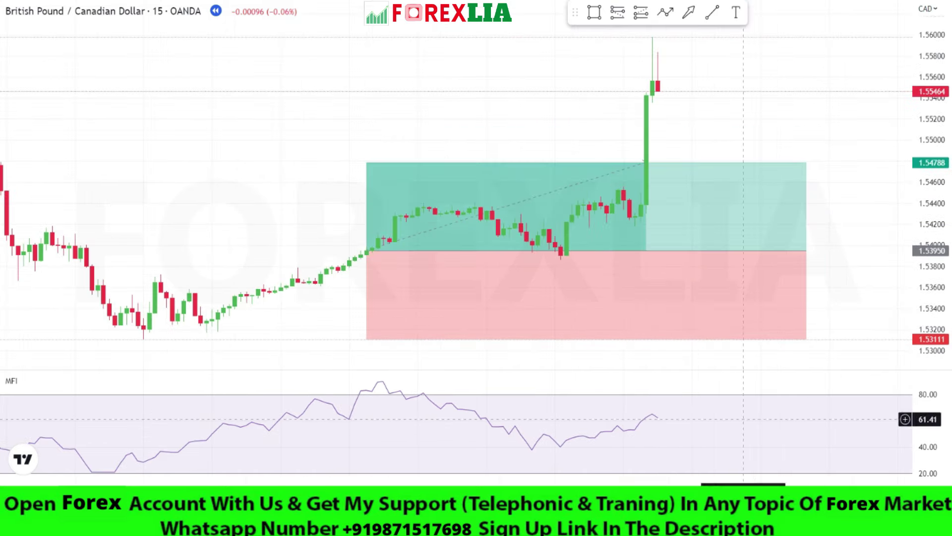
{"action": "left_click", "coordinate": [636, 183]}
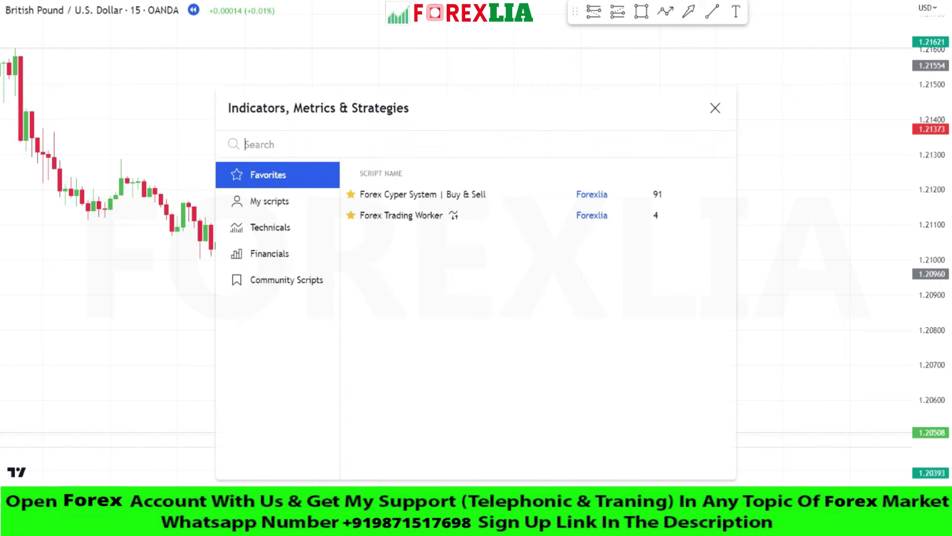
Search 'kc' and add Keltner Channels to the GBP/USD 15-minute chart.
{"action": "type", "text": "kc"}
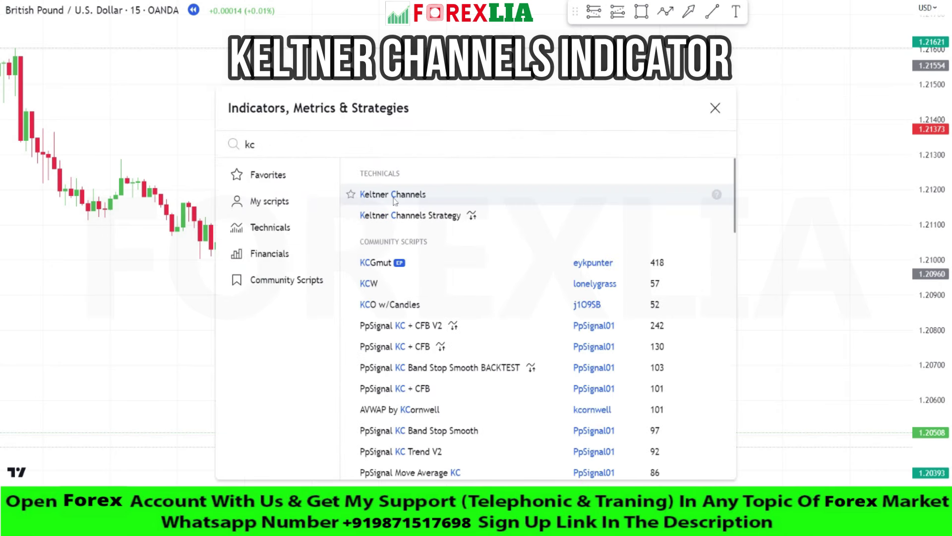
{"action": "left_click", "coordinate": [519, 194]}
{"action": "key", "text": "Escape"}
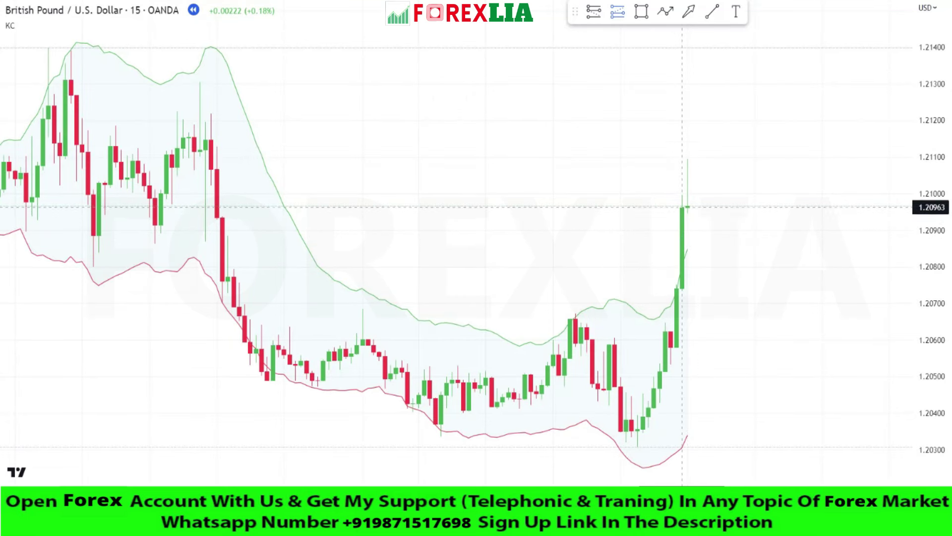
Place a long position at 1.20964 with stop 1.20308 and target 1.21621.
{"action": "left_click", "coordinate": [682, 206]}
{"action": "left_click_drag", "start_coordinate": [683, 284], "coordinate": [679, 448]}
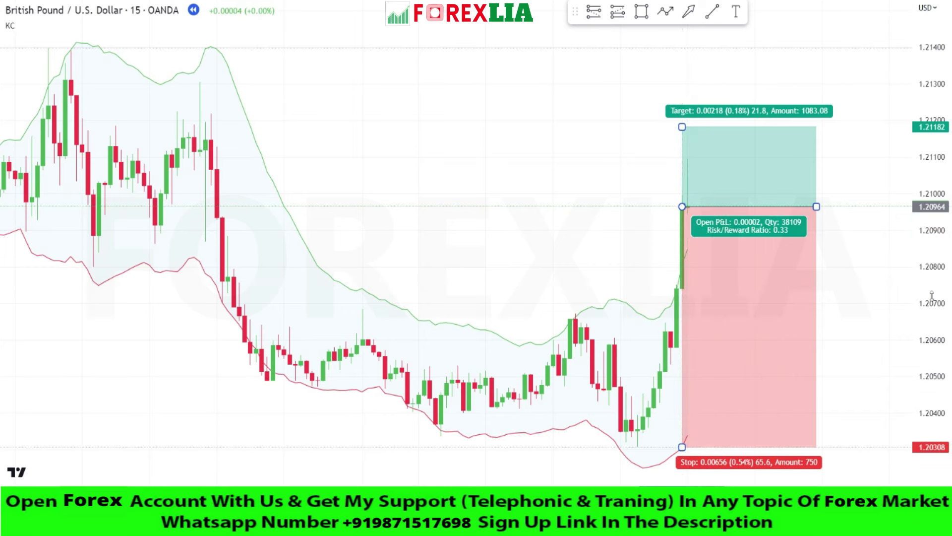
{"action": "left_click_drag", "start_coordinate": [932, 325], "coordinate": [932, 296]}
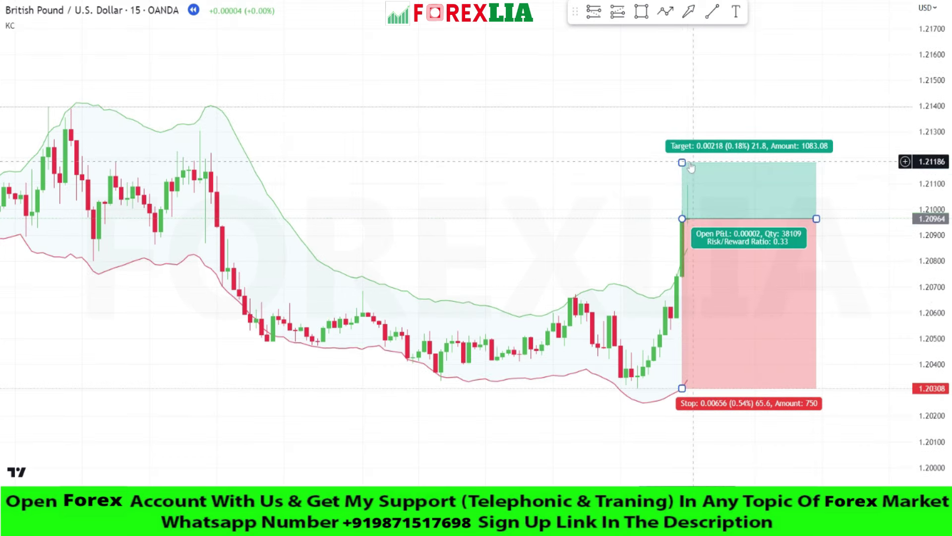
{"action": "left_click_drag", "start_coordinate": [683, 161], "coordinate": [674, 48]}
{"action": "left_click", "coordinate": [644, 119]}
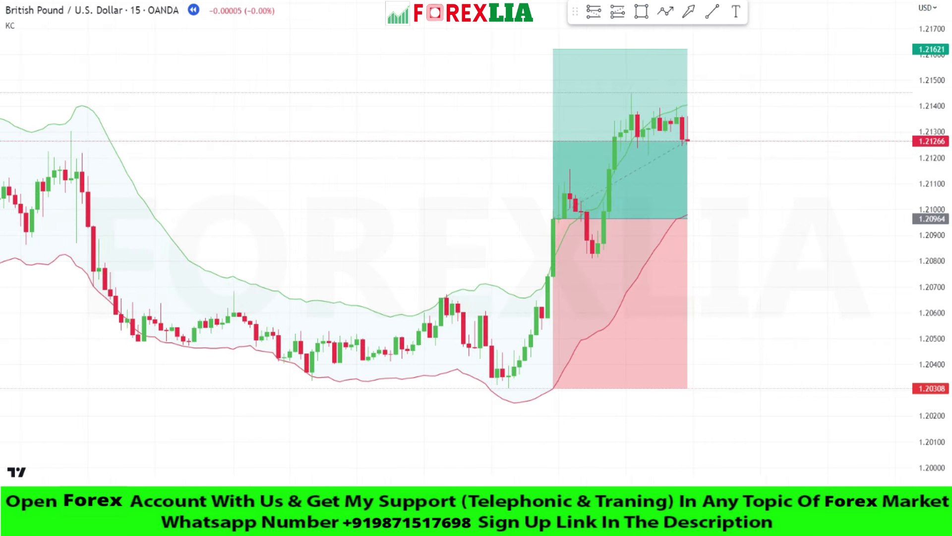
Extend the long trade box over the replayed candles until target is hit, then delete it.
{"action": "left_click", "coordinate": [683, 221]}
{"action": "left_click_drag", "start_coordinate": [697, 217], "coordinate": [811, 218]}
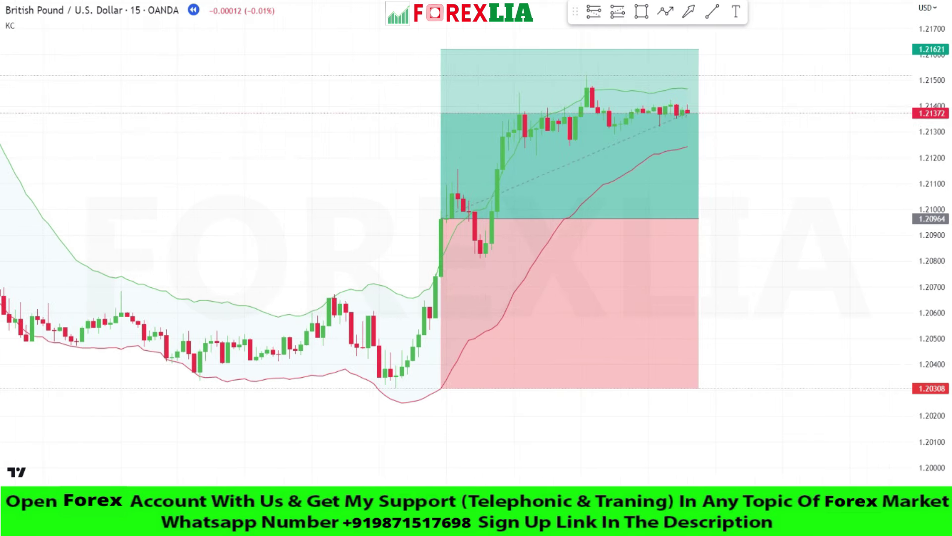
{"action": "left_click_drag", "start_coordinate": [698, 219], "coordinate": [800, 219]}
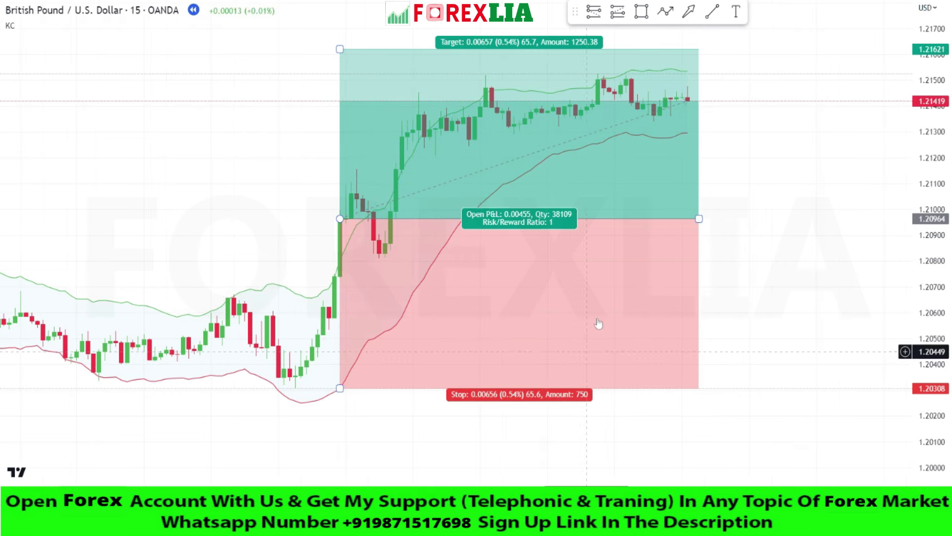
{"action": "left_click_drag", "start_coordinate": [704, 220], "coordinate": [805, 219]}
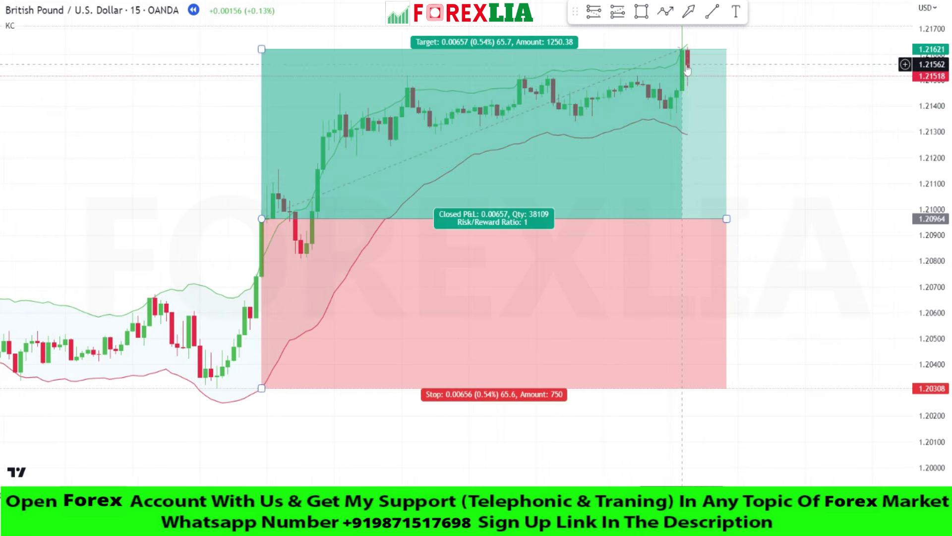
{"action": "left_click_drag", "start_coordinate": [726, 219], "coordinate": [694, 224]}
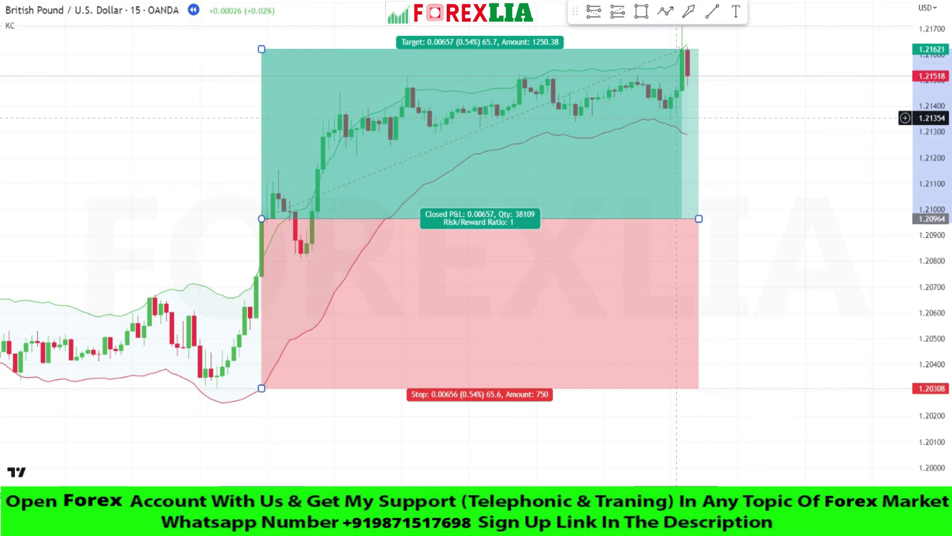
{"action": "key", "text": "Delete"}
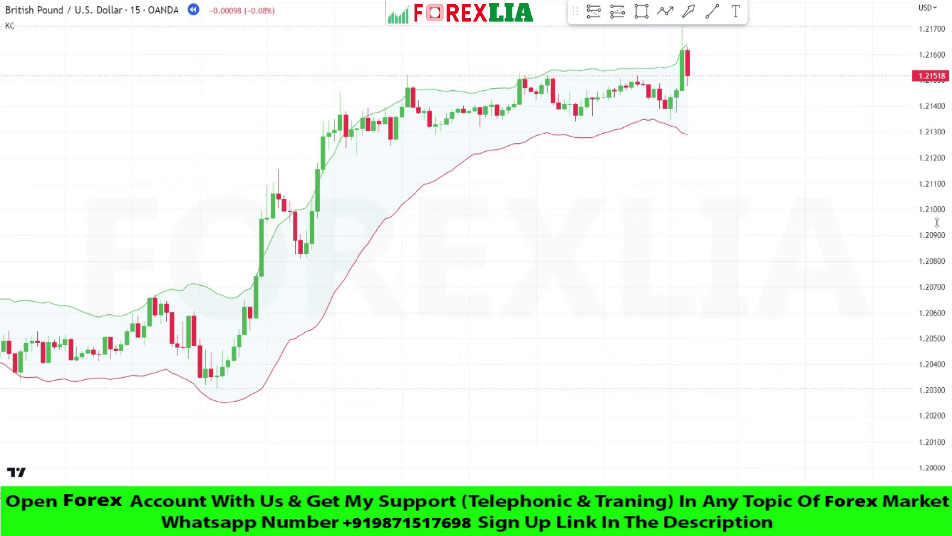
Place a long position at 1.21879 with stop 1.21385 and target near 1.22369.
{"action": "scroll", "coordinate": [670, 227], "scroll_direction": "up", "scroll_amount": 2}
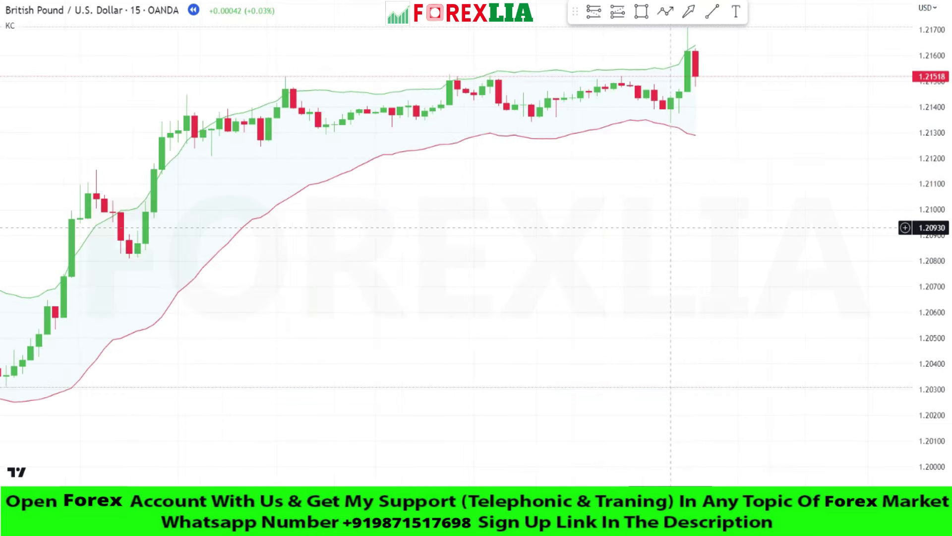
{"action": "scroll", "coordinate": [679, 242], "scroll_direction": "up", "scroll_amount": 4}
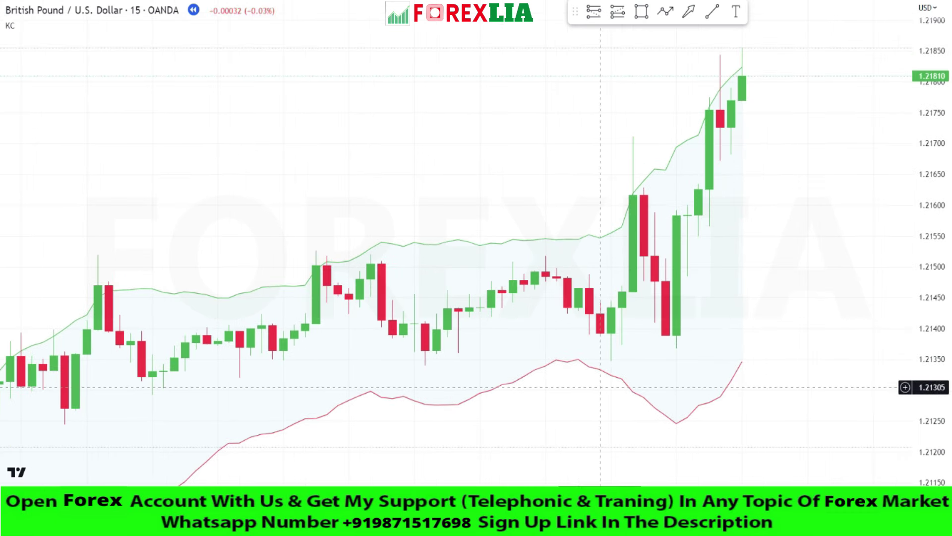
{"action": "scroll", "coordinate": [681, 329], "scroll_direction": "down", "scroll_amount": 2}
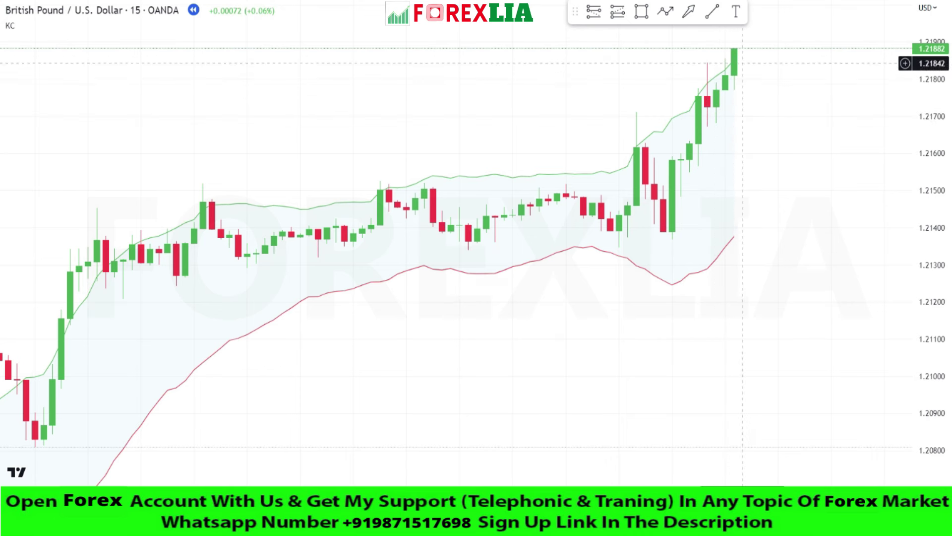
{"action": "left_click_drag", "start_coordinate": [927, 176], "coordinate": [927, 261]}
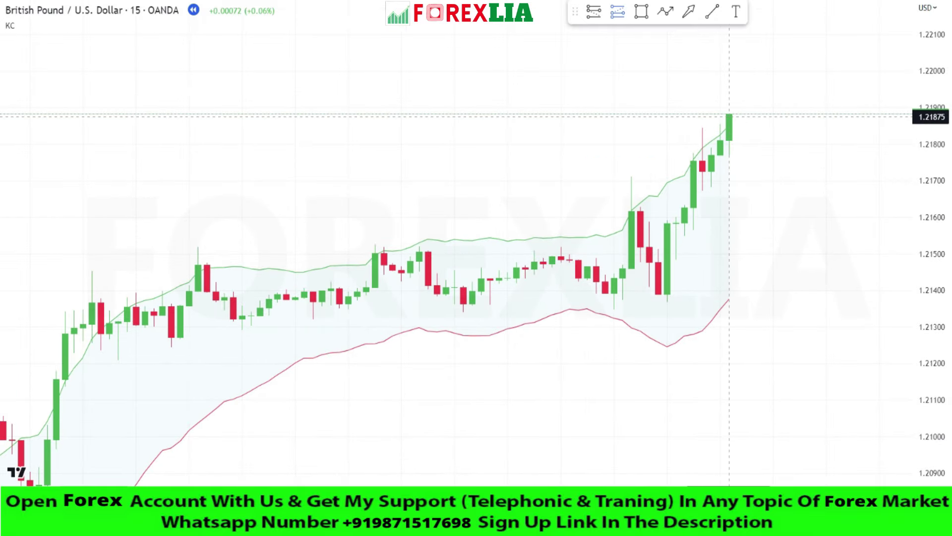
{"action": "left_click", "coordinate": [729, 115]}
{"action": "left_click_drag", "start_coordinate": [729, 187], "coordinate": [723, 297]}
{"action": "left_click_drag", "start_coordinate": [923, 190], "coordinate": [923, 233]}
{"action": "left_click_drag", "start_coordinate": [774, 369], "coordinate": [762, 418]}
{"action": "left_click_drag", "start_coordinate": [724, 118], "coordinate": [717, 53]}
Widen the 1.21879 long position box over the new bars, then delete it.
{"action": "left_click", "coordinate": [699, 278]}
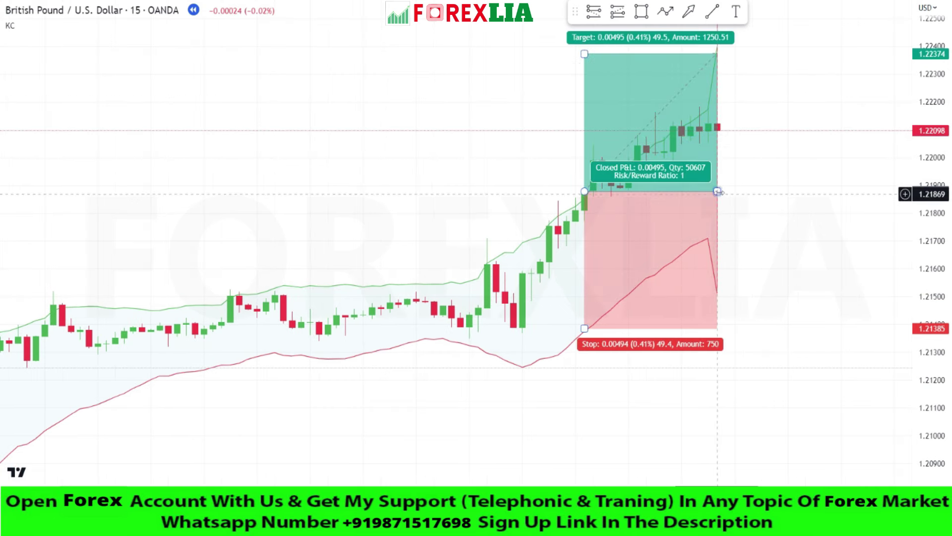
{"action": "left_click_drag", "start_coordinate": [717, 192], "coordinate": [744, 192]}
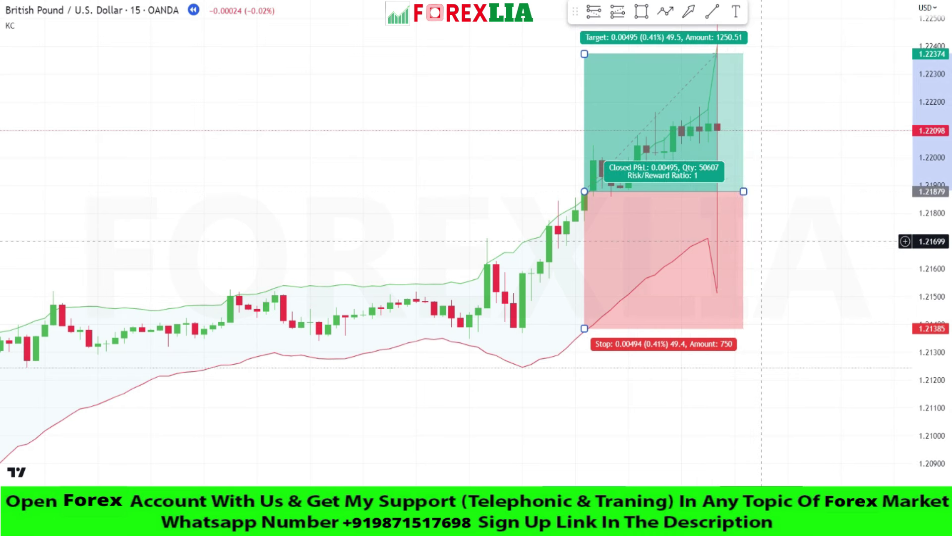
{"action": "key", "text": "Delete"}
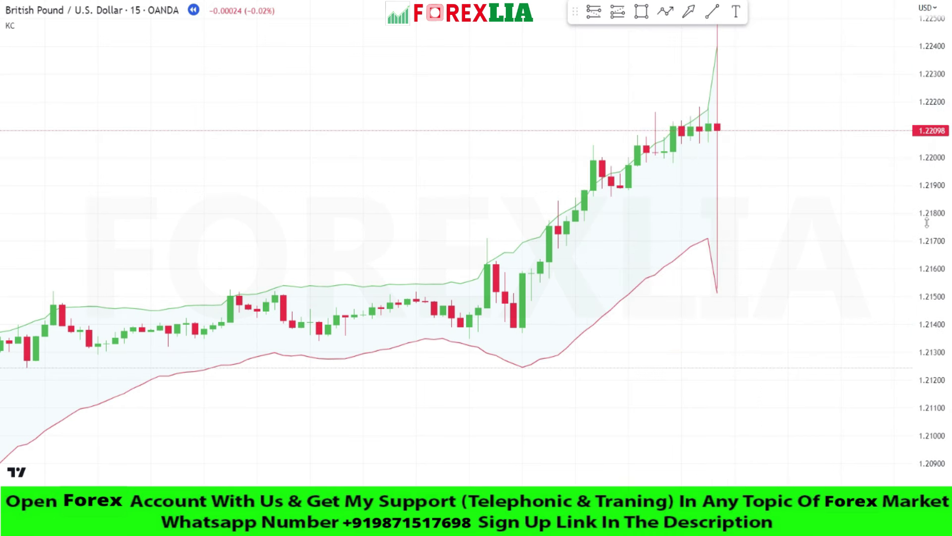
{"action": "left_click_drag", "start_coordinate": [931, 226], "coordinate": [931, 218]}
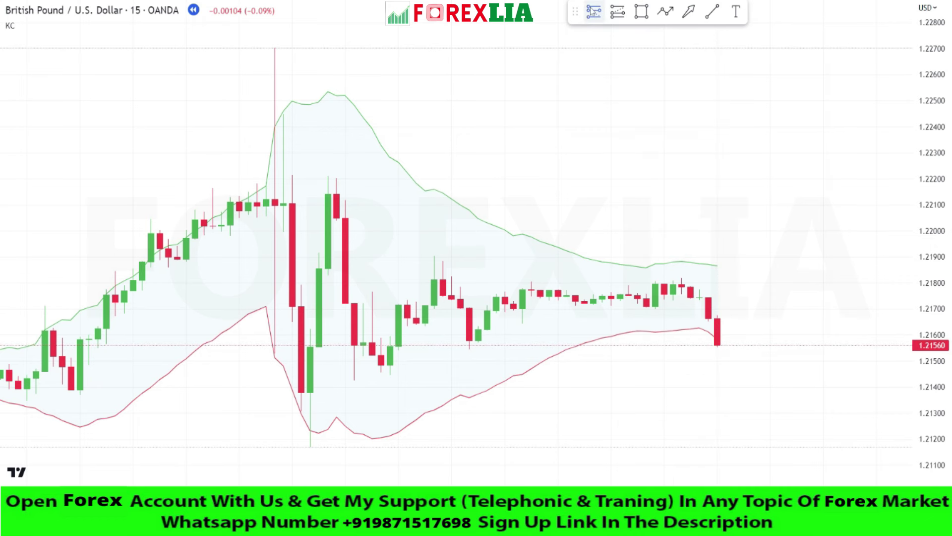
Place a short position at 1.21561 with stop 1.22699 and target lowered to about 1.20496.
{"action": "left_click", "coordinate": [717, 345]}
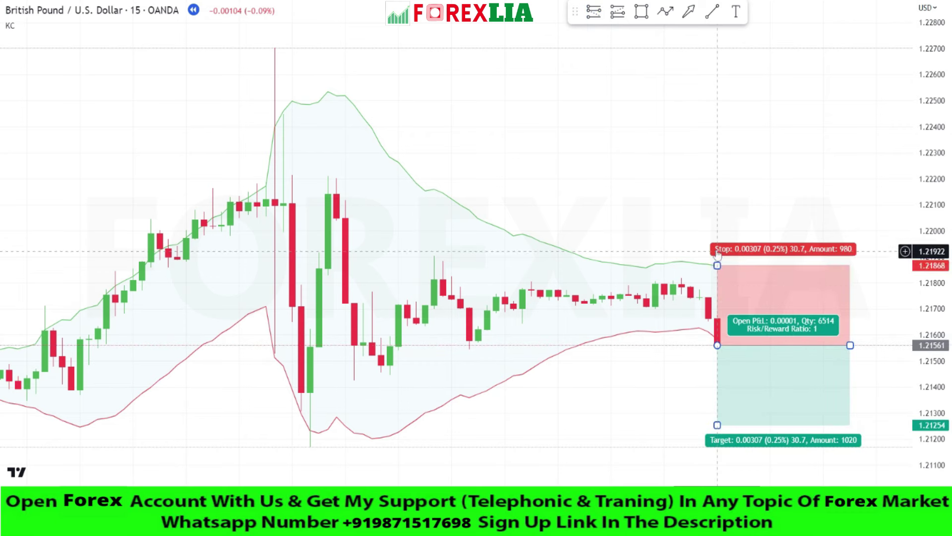
{"action": "left_click_drag", "start_coordinate": [718, 264], "coordinate": [718, 49]}
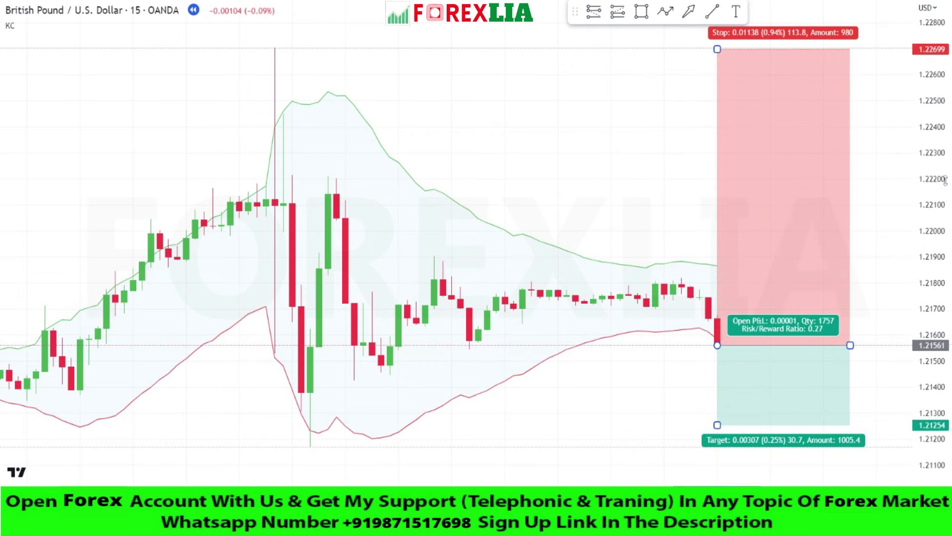
{"action": "left_click_drag", "start_coordinate": [946, 185], "coordinate": [945, 186]}
{"action": "left_click_drag", "start_coordinate": [695, 205], "coordinate": [689, 184]}
{"action": "left_click_drag", "start_coordinate": [712, 344], "coordinate": [713, 421]}
{"action": "left_click_drag", "start_coordinate": [912, 211], "coordinate": [912, 221]}
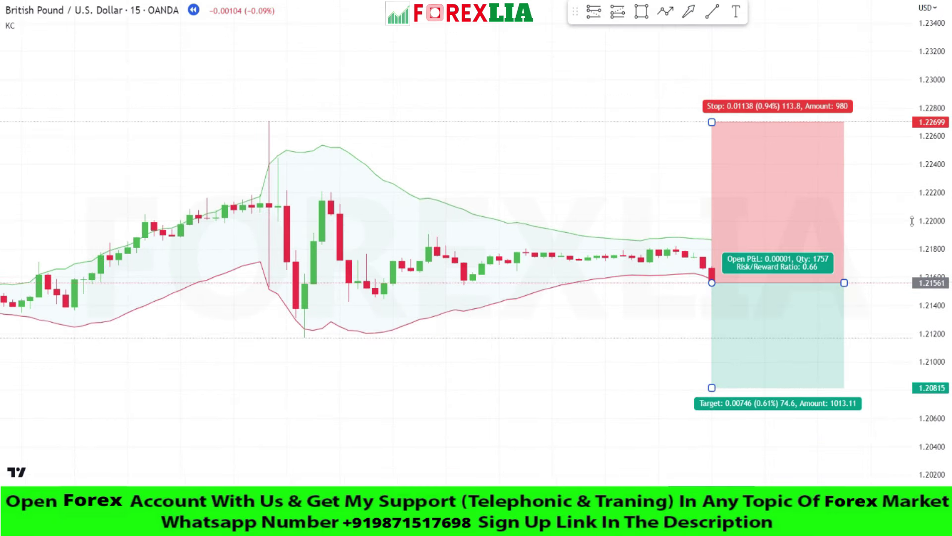
{"action": "left_click_drag", "start_coordinate": [713, 387], "coordinate": [723, 442]}
Set the short's target to 1.20426, stretch its box over new candles, then search 'ema'.
{"action": "left_click", "coordinate": [694, 381]}
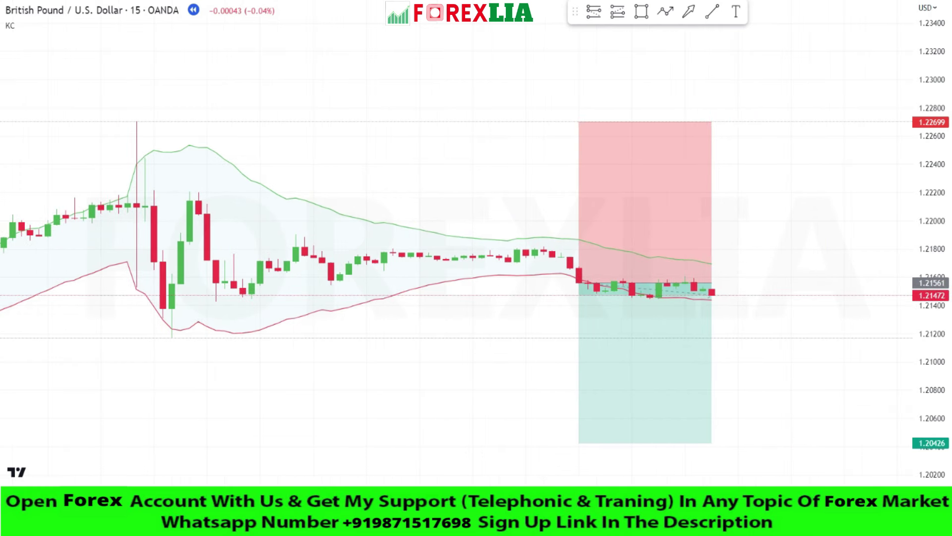
{"action": "left_click_drag", "start_coordinate": [712, 271], "coordinate": [872, 272]}
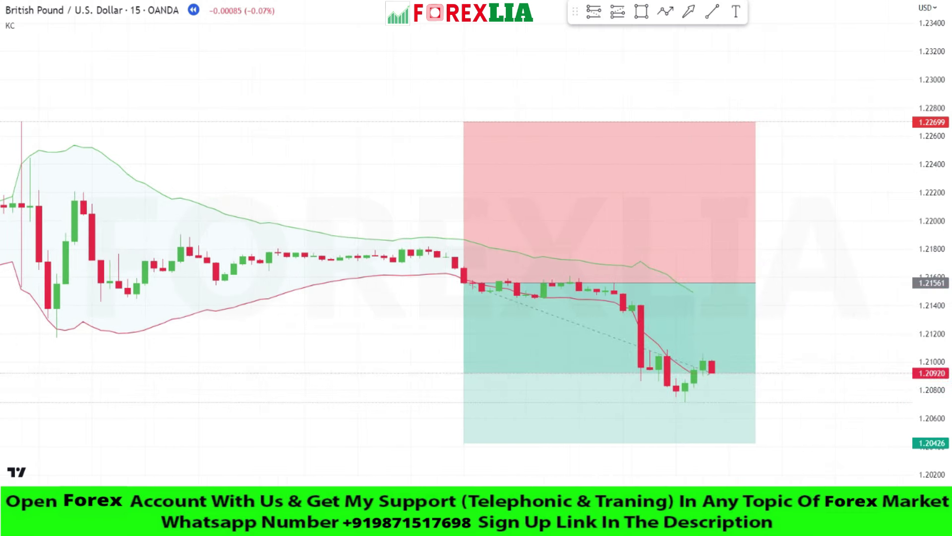
{"action": "left_click", "coordinate": [601, 431]}
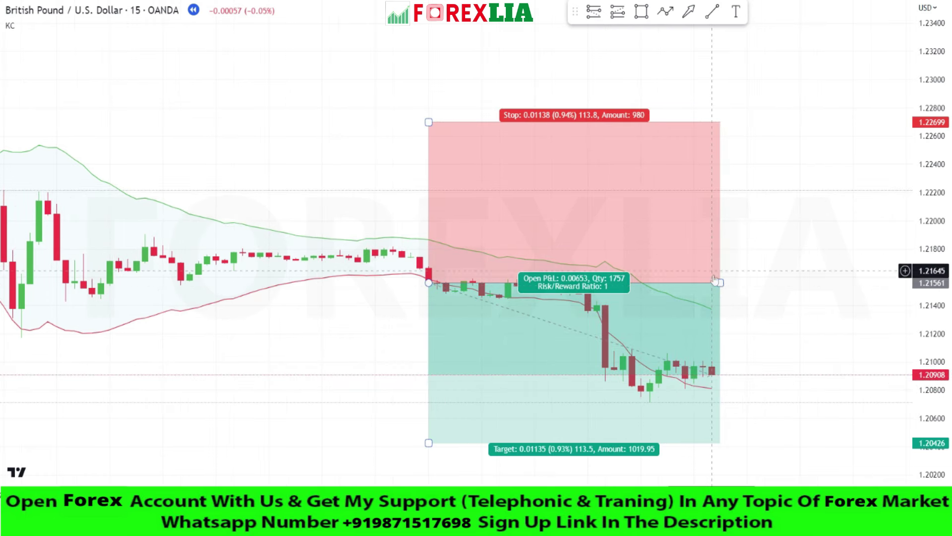
{"action": "left_click_drag", "start_coordinate": [721, 283], "coordinate": [838, 195]}
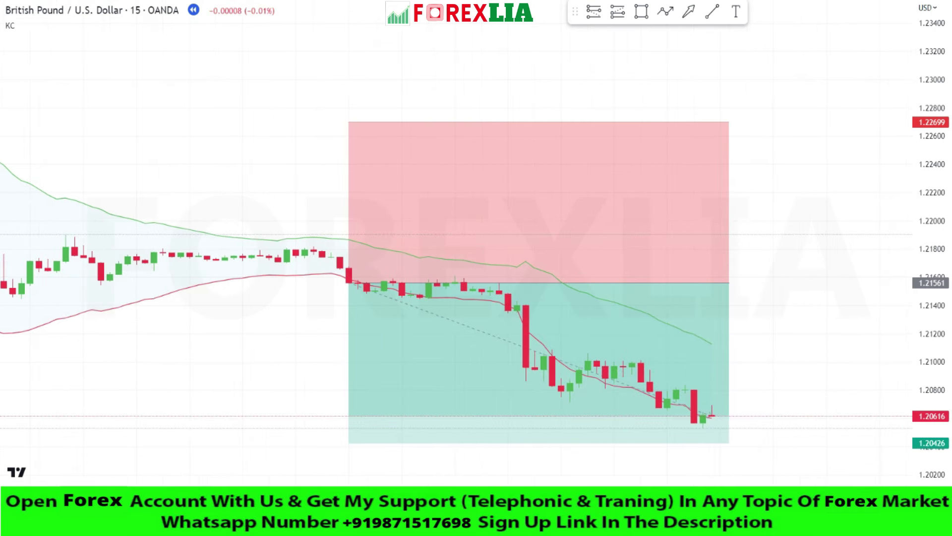
{"action": "left_click", "coordinate": [720, 283]}
{"action": "left_click_drag", "start_coordinate": [720, 283], "coordinate": [817, 283]}
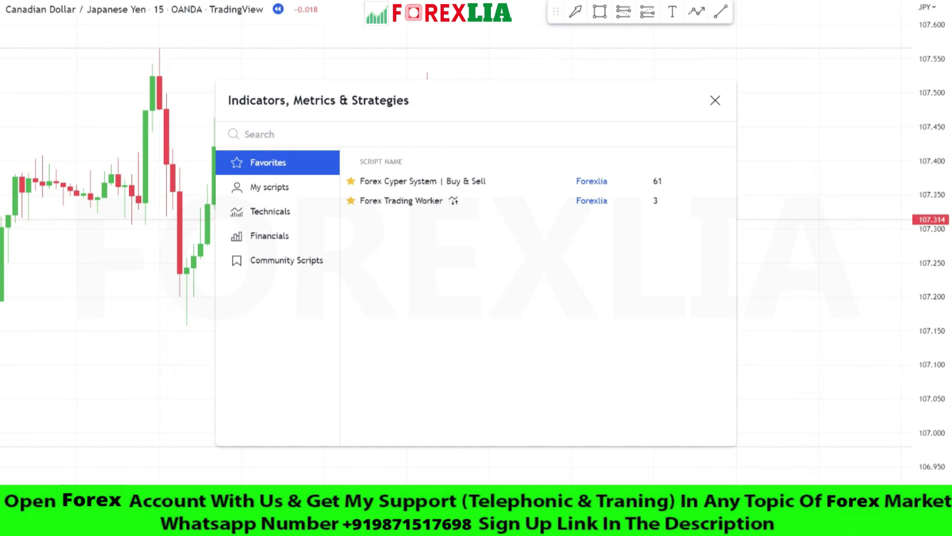
{"action": "type", "text": "ema"}
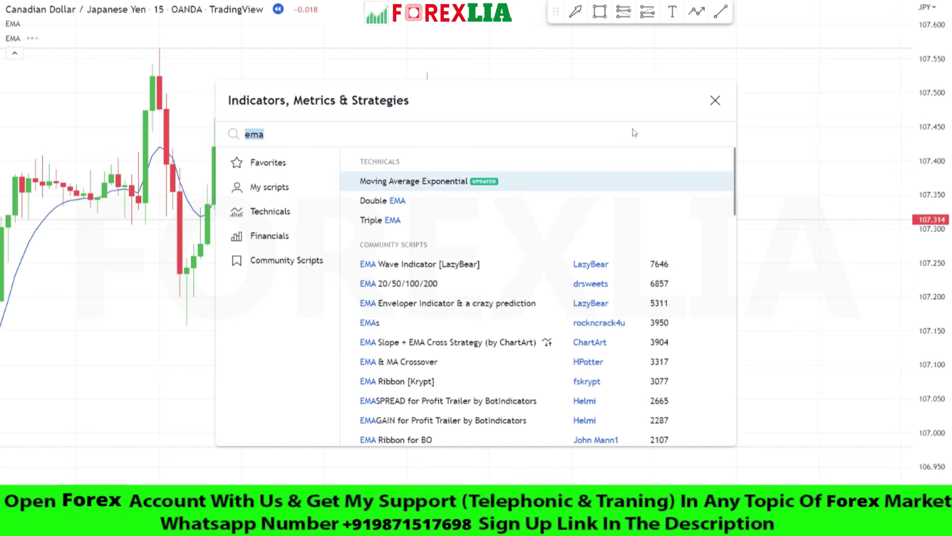
Set the first EMA to length 30 with a thicker blue line.
{"action": "left_click", "coordinate": [709, 101]}
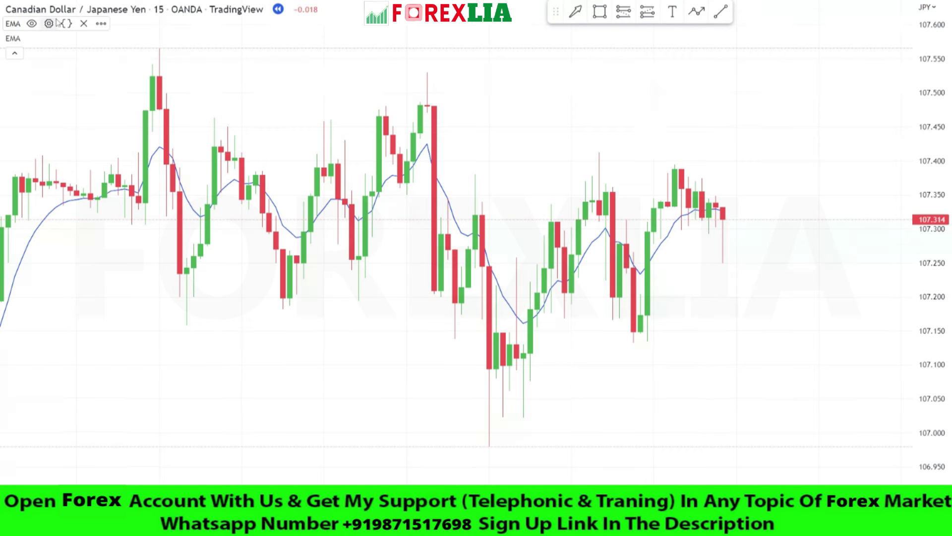
{"action": "left_click", "coordinate": [49, 24]}
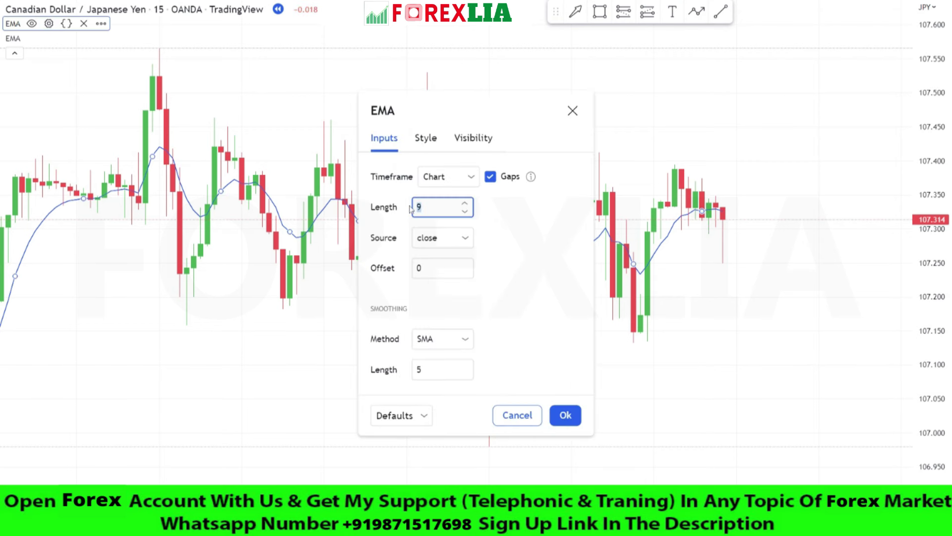
{"action": "type", "text": "30"}
{"action": "left_click", "coordinate": [426, 138]}
{"action": "left_click", "coordinate": [477, 185]}
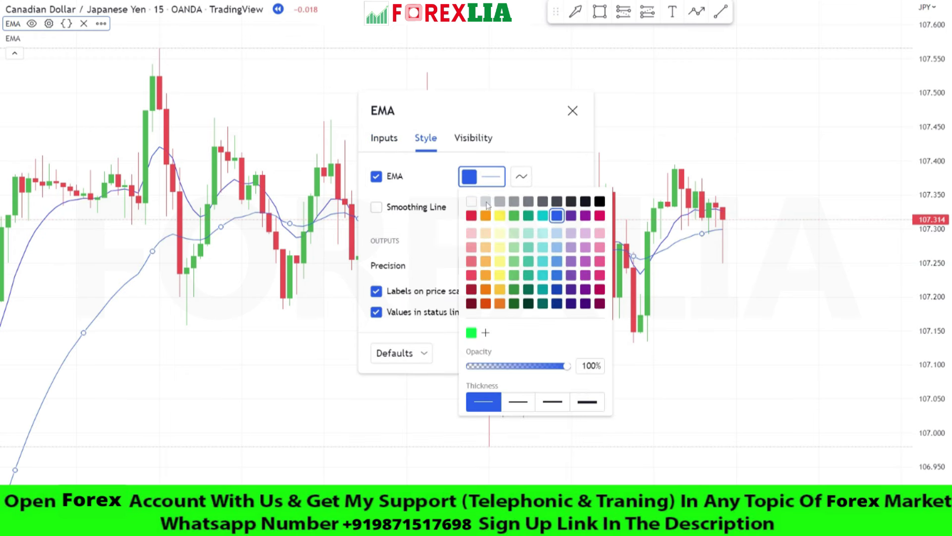
{"action": "left_click", "coordinate": [516, 402]}
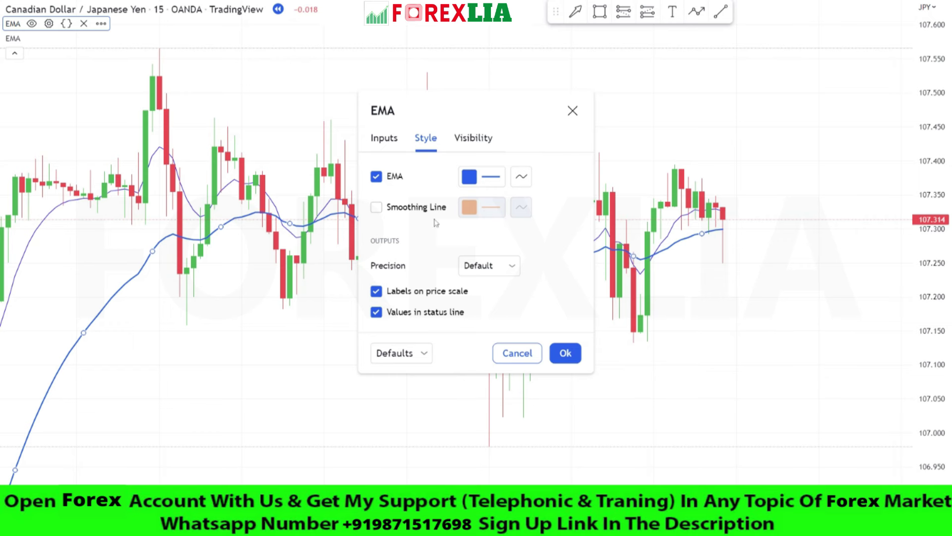
{"action": "left_click", "coordinate": [566, 353]}
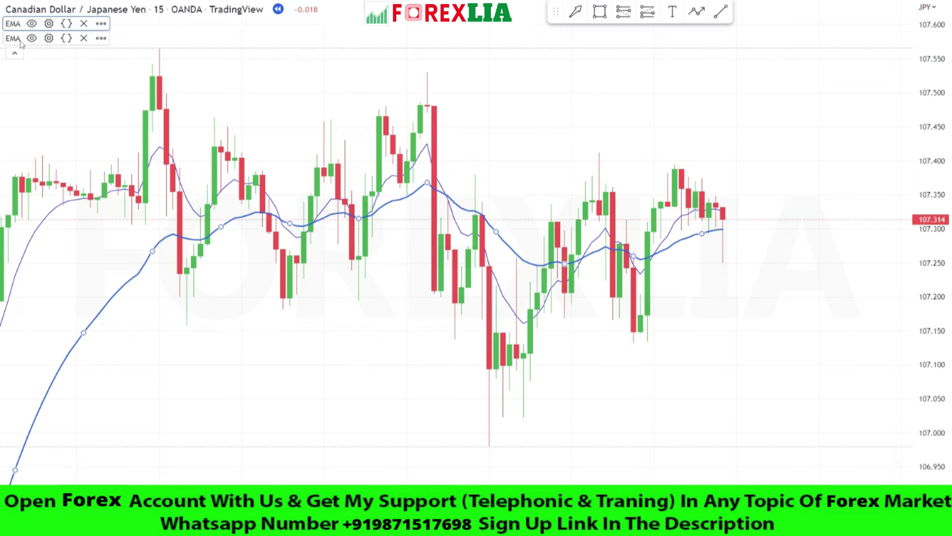
Make the second EMA a thicker black line with length 50, then collapse the indicator legend.
{"action": "left_click", "coordinate": [49, 38]}
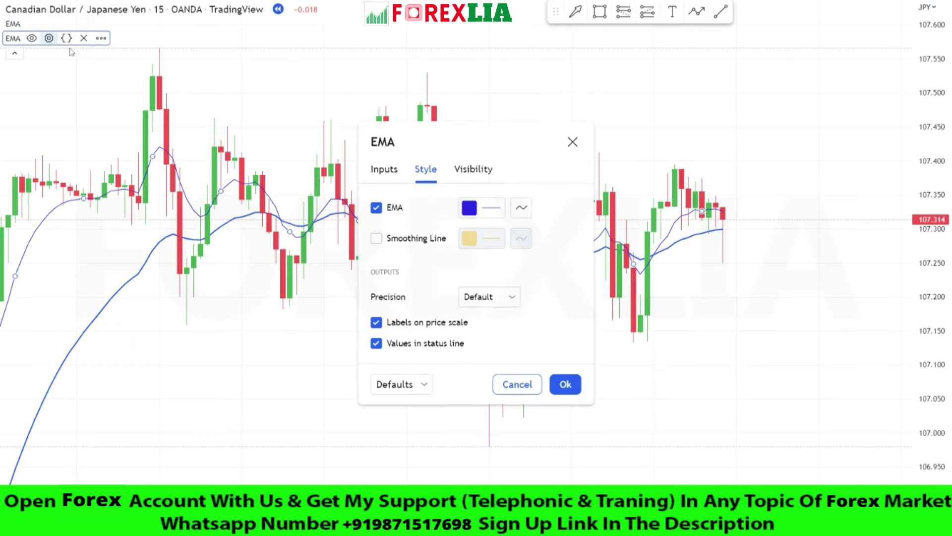
{"action": "left_click", "coordinate": [482, 207]}
{"action": "left_click", "coordinate": [600, 233]}
{"action": "left_click", "coordinate": [398, 173]}
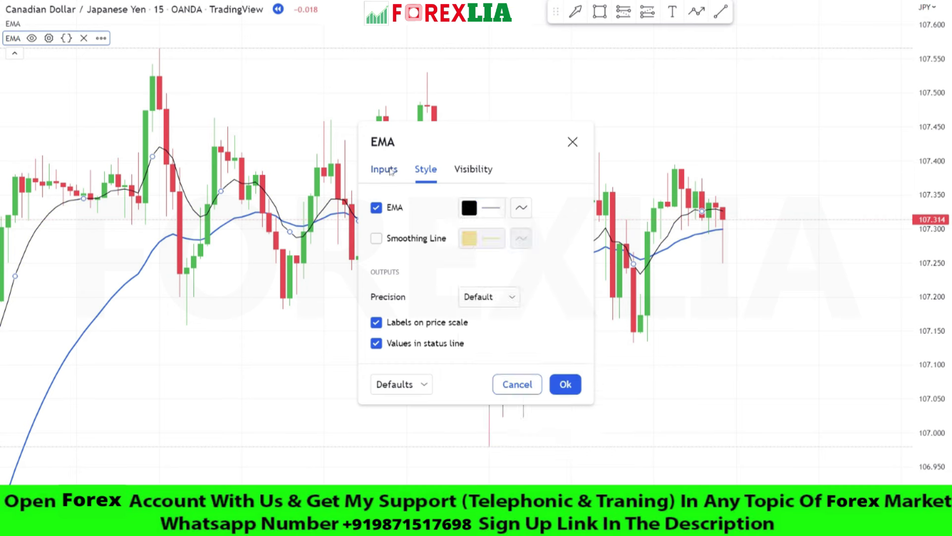
{"action": "left_click", "coordinate": [384, 169]}
{"action": "left_click", "coordinate": [406, 243]}
{"action": "type", "text": "50"}
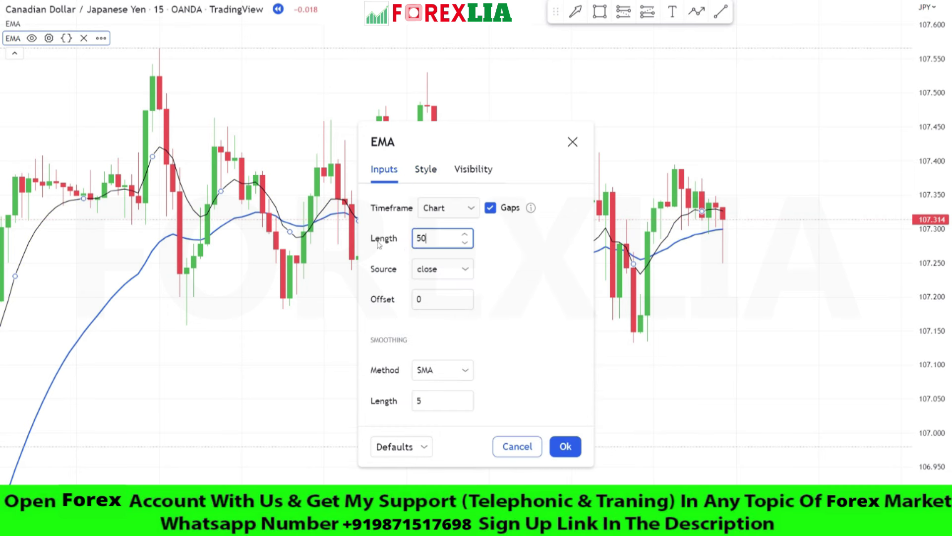
{"action": "left_click", "coordinate": [436, 180]}
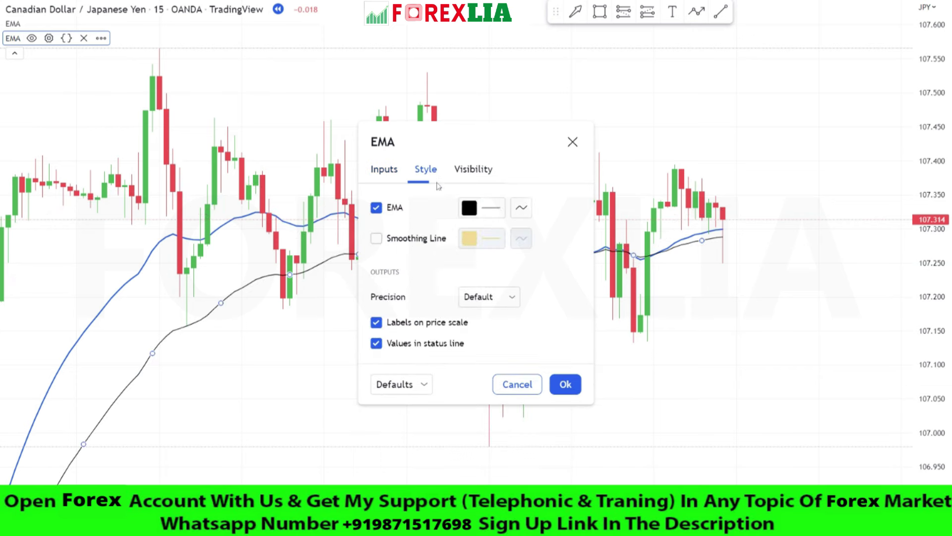
{"action": "left_click", "coordinate": [493, 209]}
{"action": "left_click", "coordinate": [517, 434]}
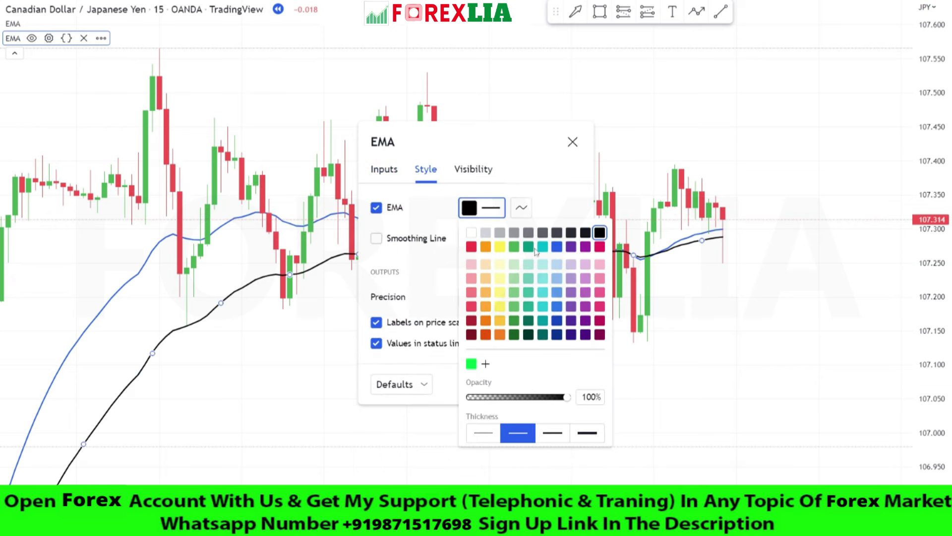
{"action": "left_click", "coordinate": [548, 184]}
{"action": "left_click", "coordinate": [565, 383]}
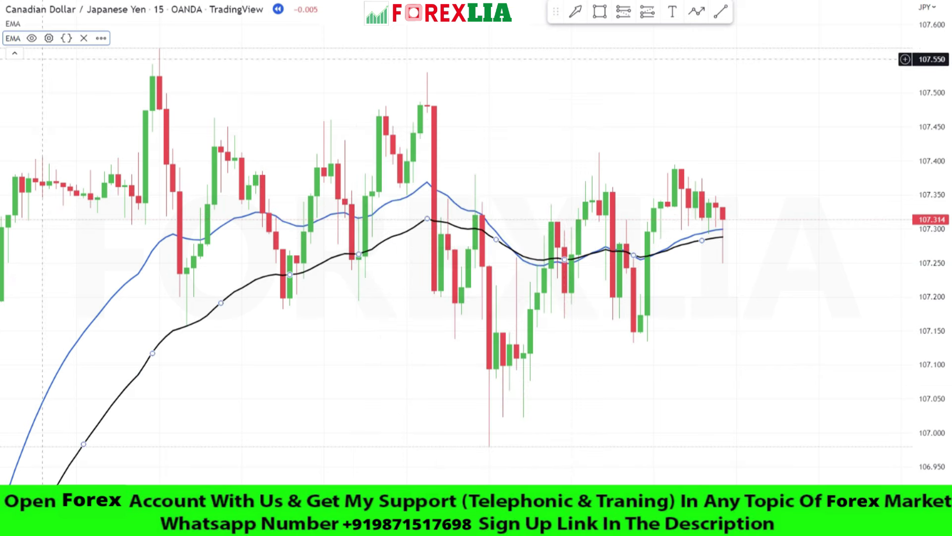
{"action": "left_click", "coordinate": [14, 53]}
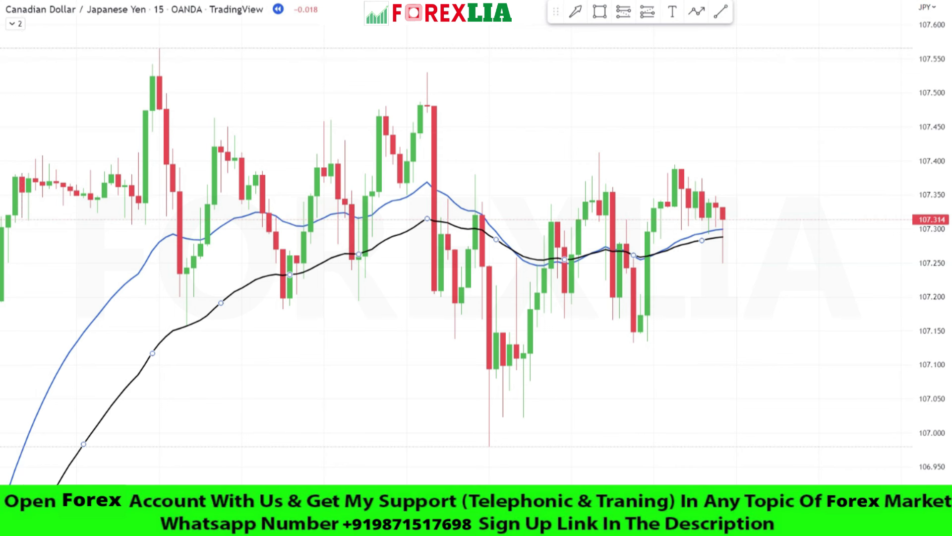
Deselect the EMA and let CAD/JPY play forward until the 30 EMA crosses below the 50 EMA.
{"action": "key", "text": "Escape"}
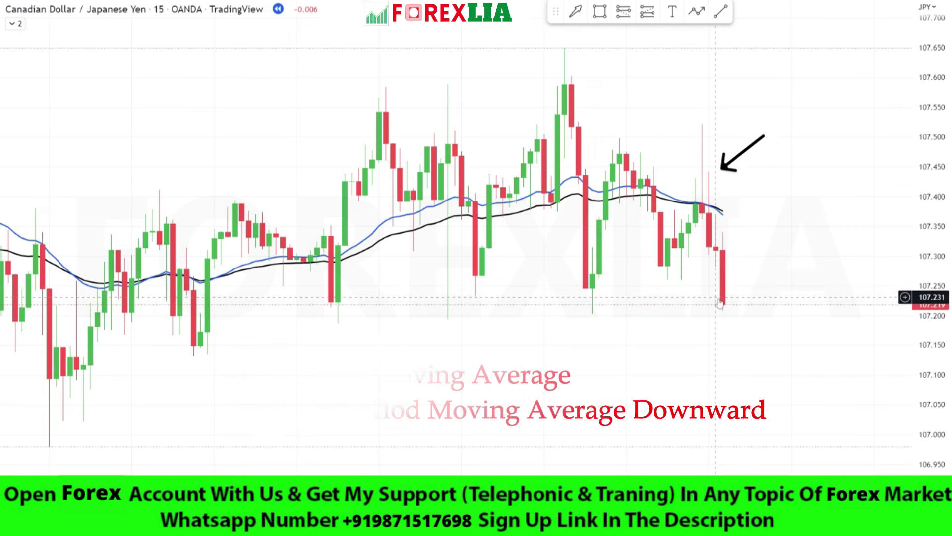
Place a CAD/JPY short at 107.222 with stop 107.649 and target 106.792 for about 1:1 risk/reward.
{"action": "left_click", "coordinate": [648, 11]}
{"action": "left_click", "coordinate": [723, 302]}
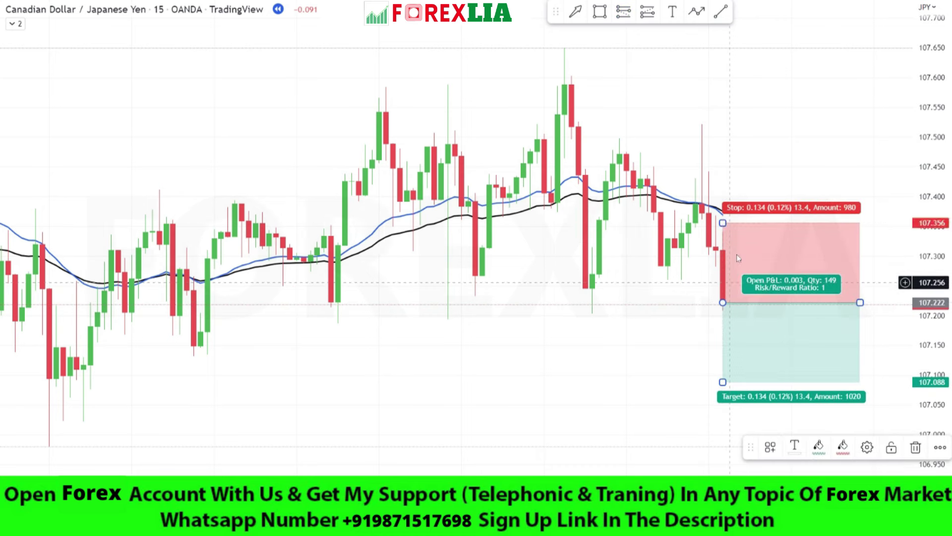
{"action": "left_click_drag", "start_coordinate": [724, 222], "coordinate": [714, 49]}
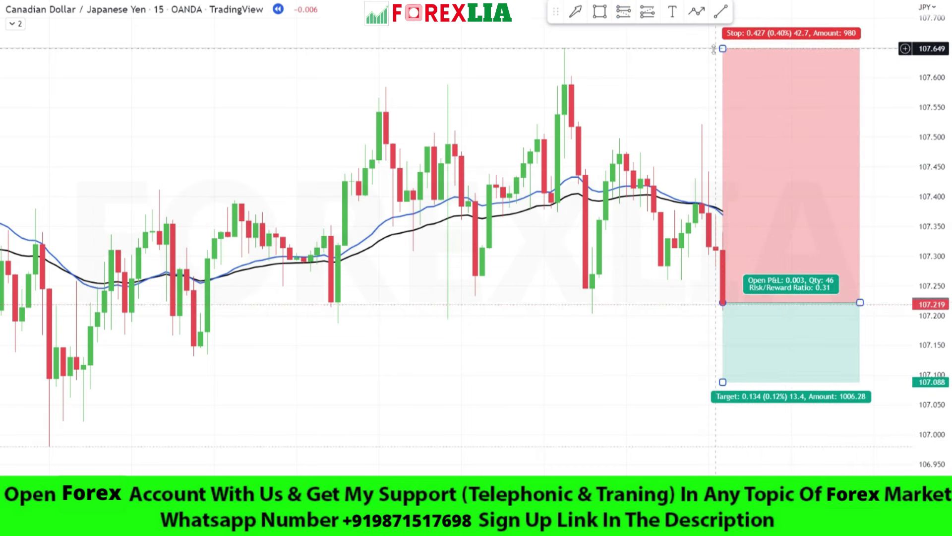
{"action": "left_click_drag", "start_coordinate": [927, 164], "coordinate": [925, 182]}
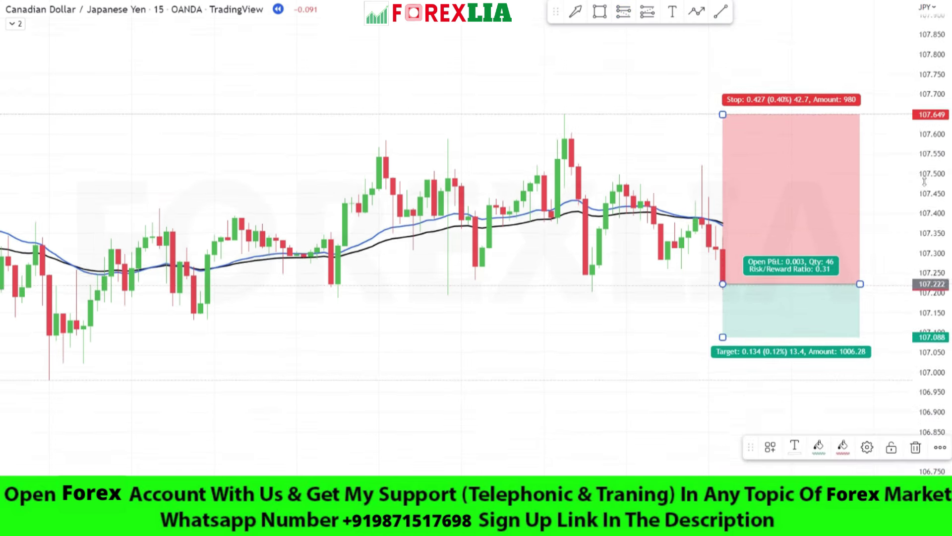
{"action": "left_click", "coordinate": [671, 242]}
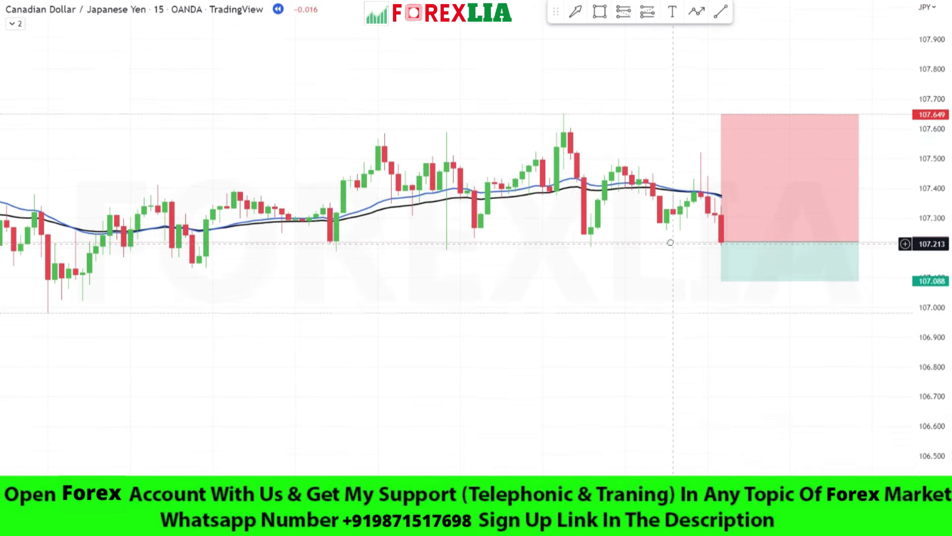
{"action": "left_click", "coordinate": [721, 258]}
{"action": "left_click_drag", "start_coordinate": [721, 258], "coordinate": [734, 346]}
Stretch the short-position box across later candles to show it reaching the 106.794 target.
{"action": "key", "text": "Escape"}
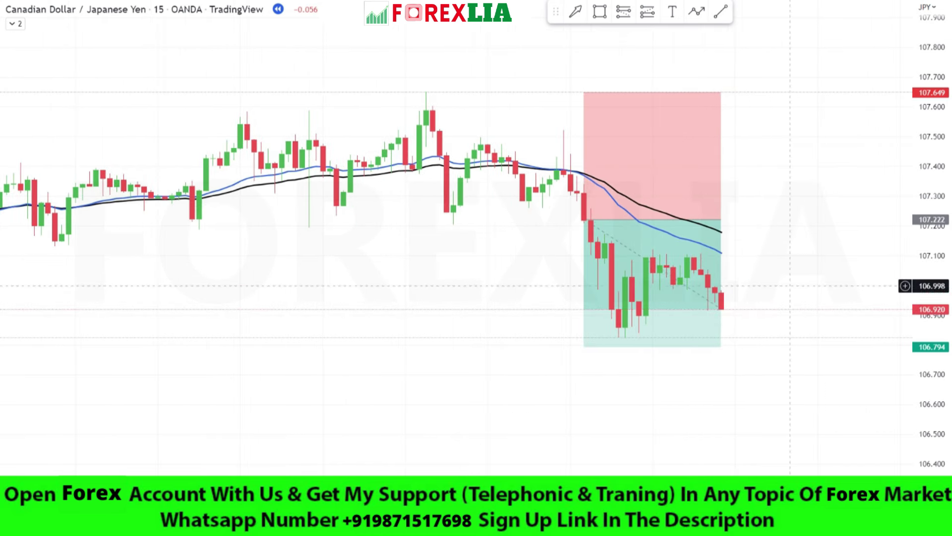
{"action": "left_click", "coordinate": [720, 219]}
{"action": "left_click_drag", "start_coordinate": [720, 219], "coordinate": [817, 222]}
{"action": "key", "text": "Escape"}
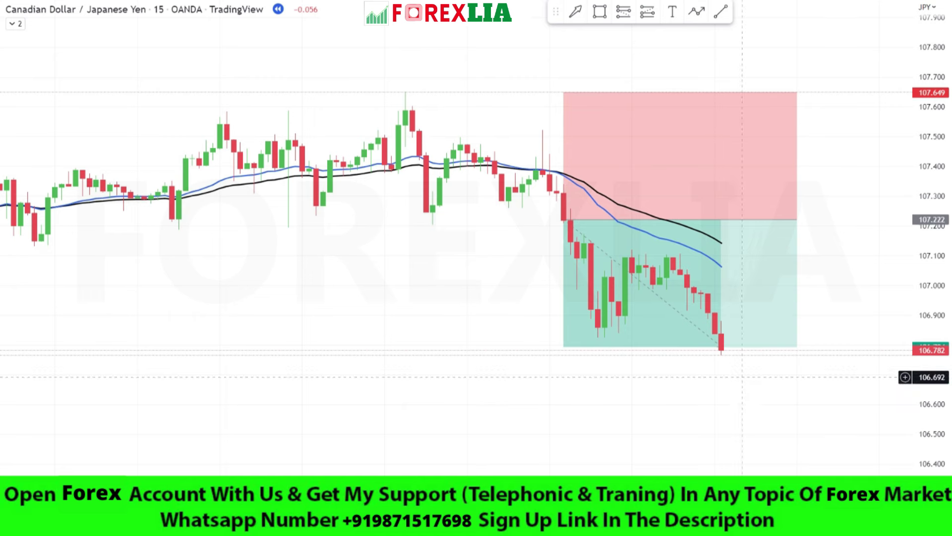
Pull the short-position box back to the last candle, then delete the drawing.
{"action": "left_click", "coordinate": [794, 219]}
{"action": "left_click_drag", "start_coordinate": [794, 218], "coordinate": [728, 219]}
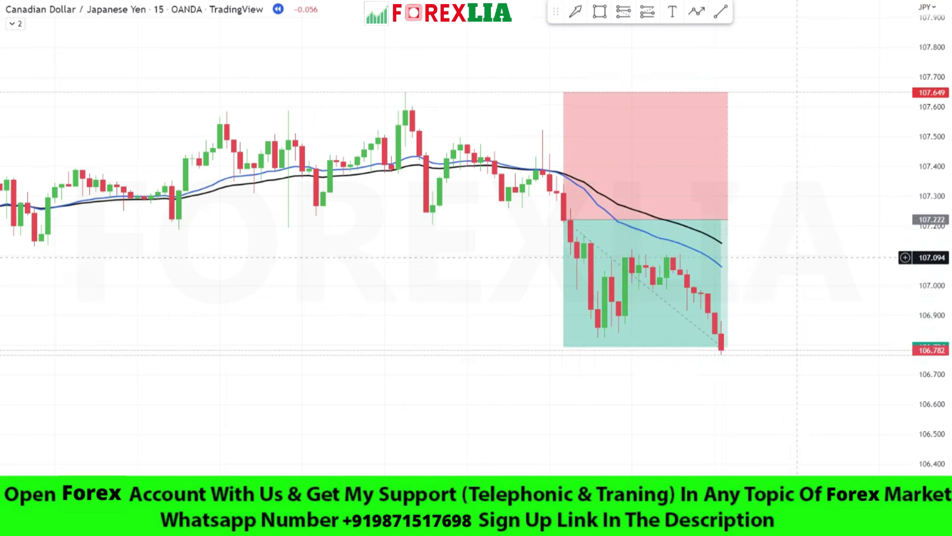
{"action": "left_click", "coordinate": [687, 155]}
{"action": "key", "text": "Delete"}
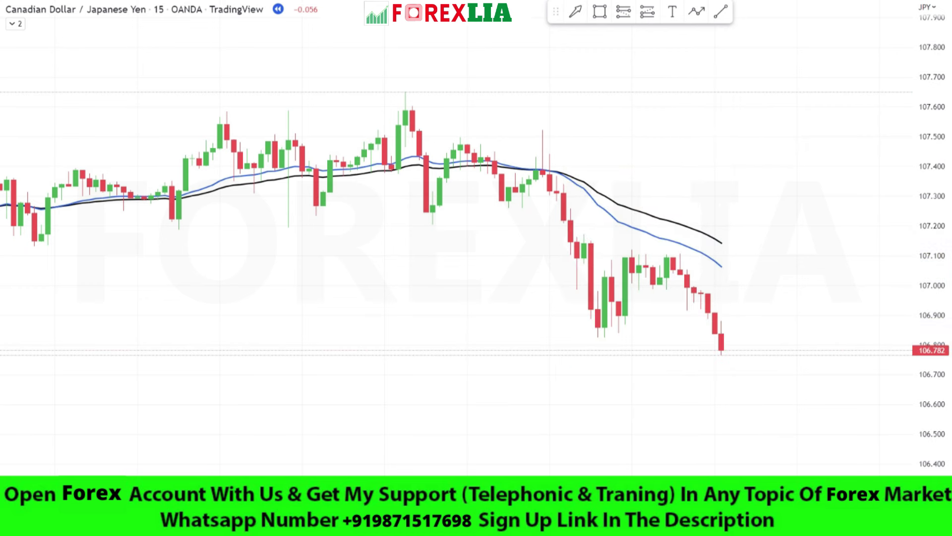